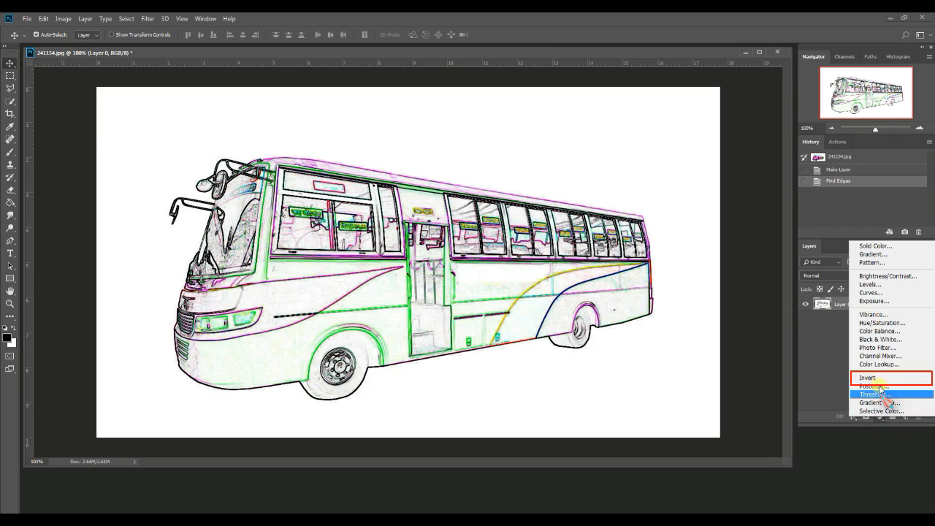
Add an Invert adjustment layer above the edge-traced bus and convert both layers into one smart object
{"action": "left_click", "coordinate": [880, 377]}
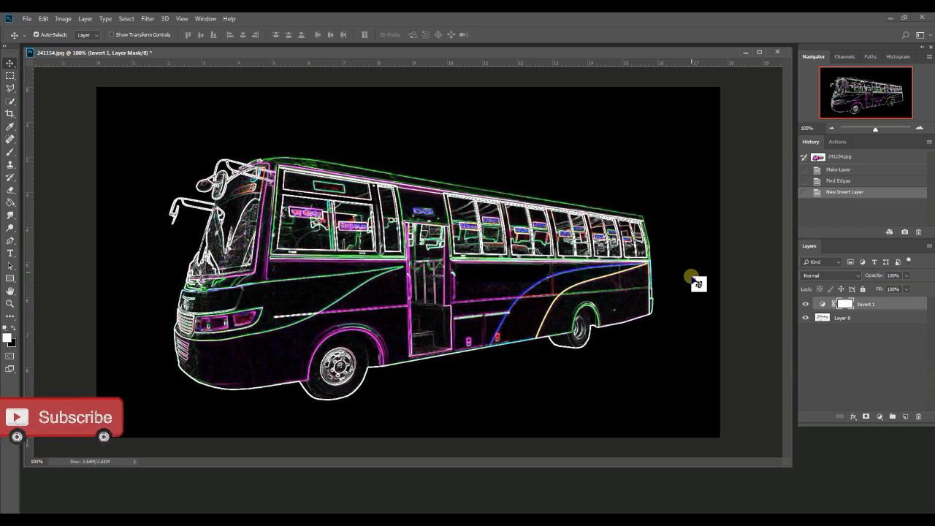
{"action": "left_click", "coordinate": [875, 319], "text": "ctrl"}
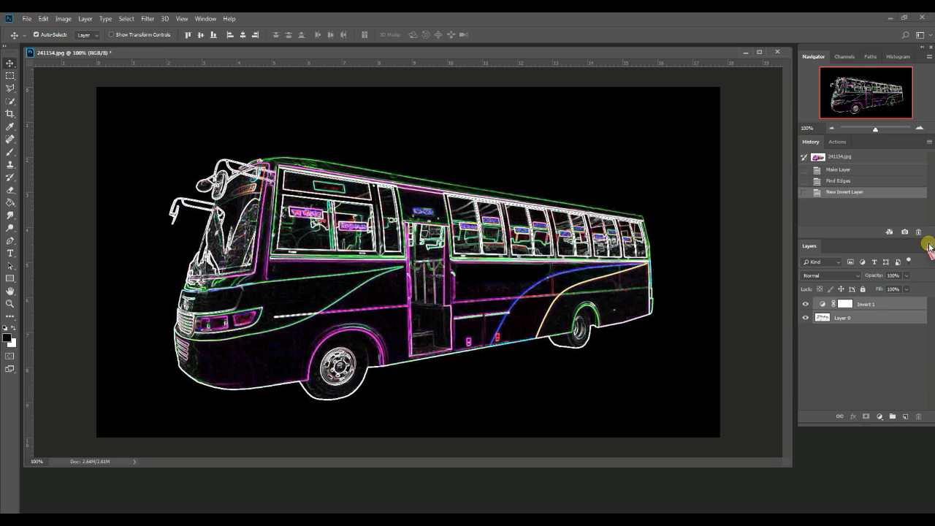
{"action": "left_click", "coordinate": [929, 246]}
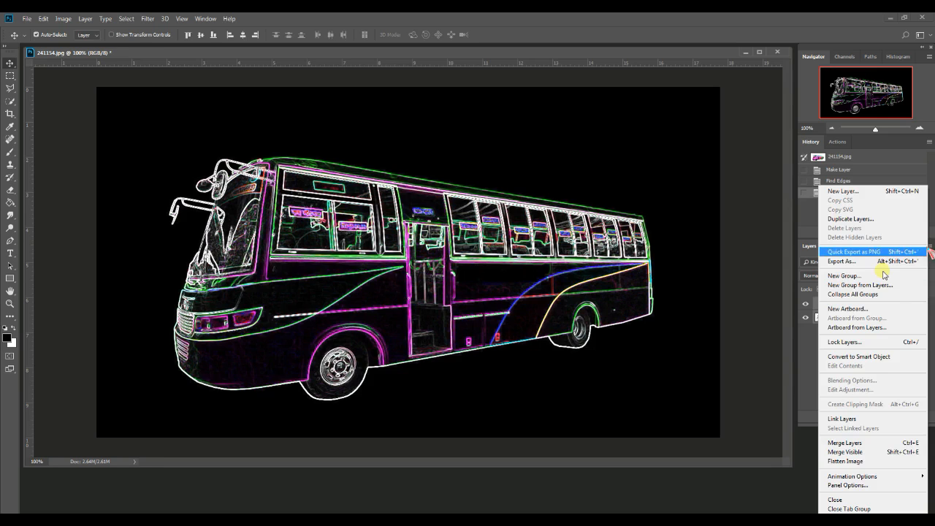
{"action": "left_click", "coordinate": [855, 358]}
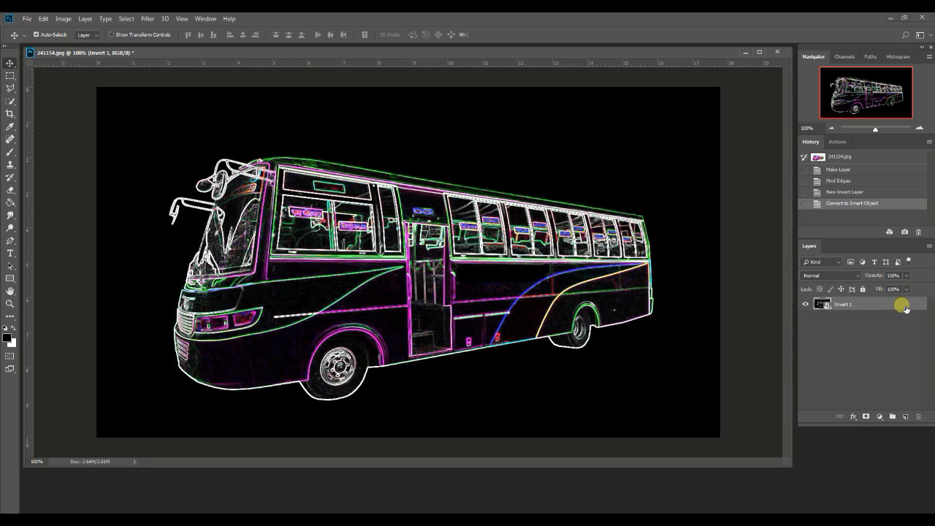
Duplicate the inverted smart object layer and set the copy's blend mode to Linear Dodge (Add)
{"action": "right_click", "coordinate": [903, 306]}
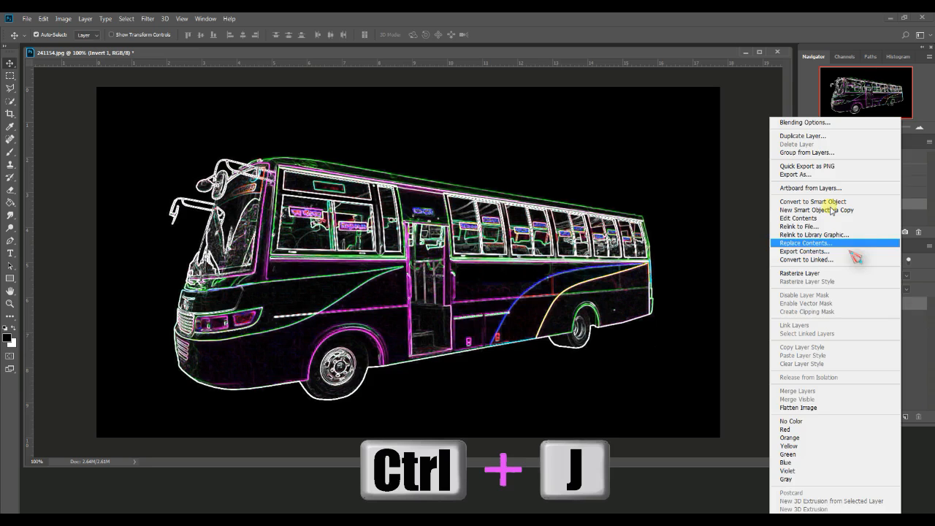
{"action": "left_click", "coordinate": [816, 136]}
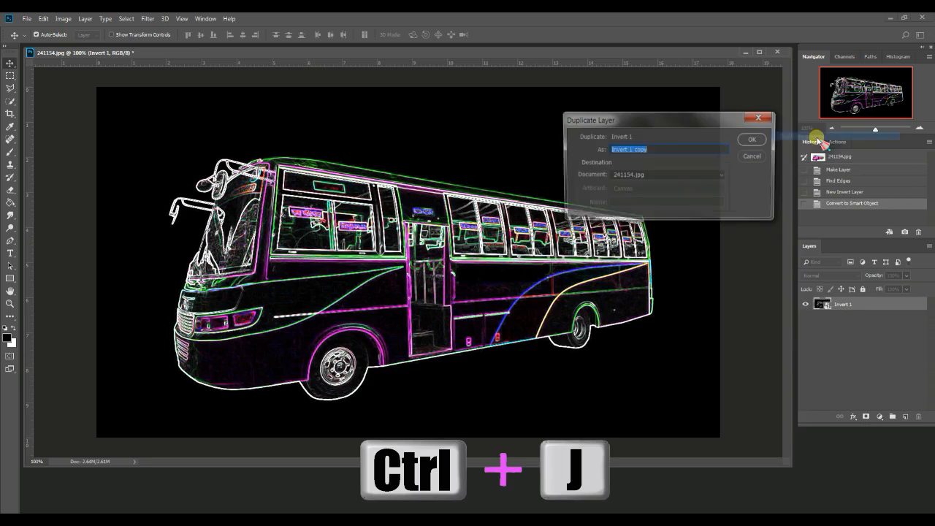
{"action": "left_click", "coordinate": [756, 139]}
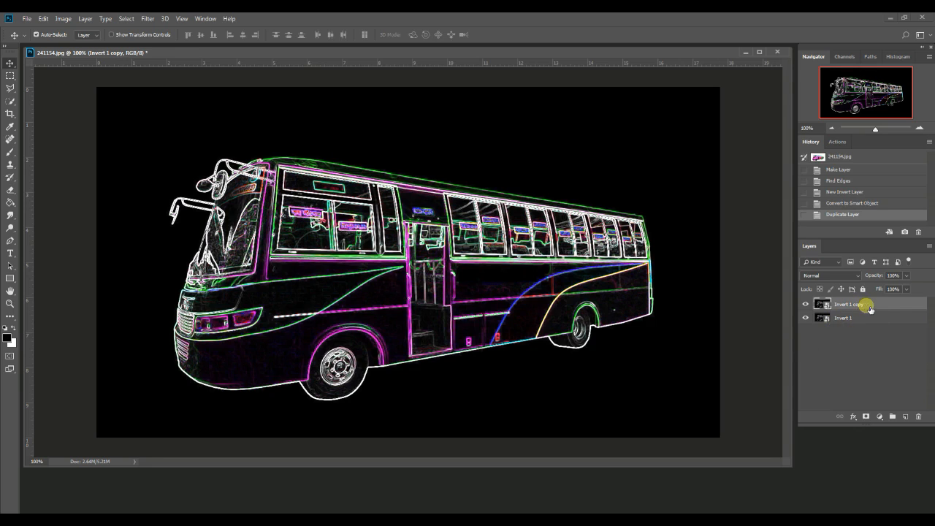
{"action": "left_click", "coordinate": [855, 275]}
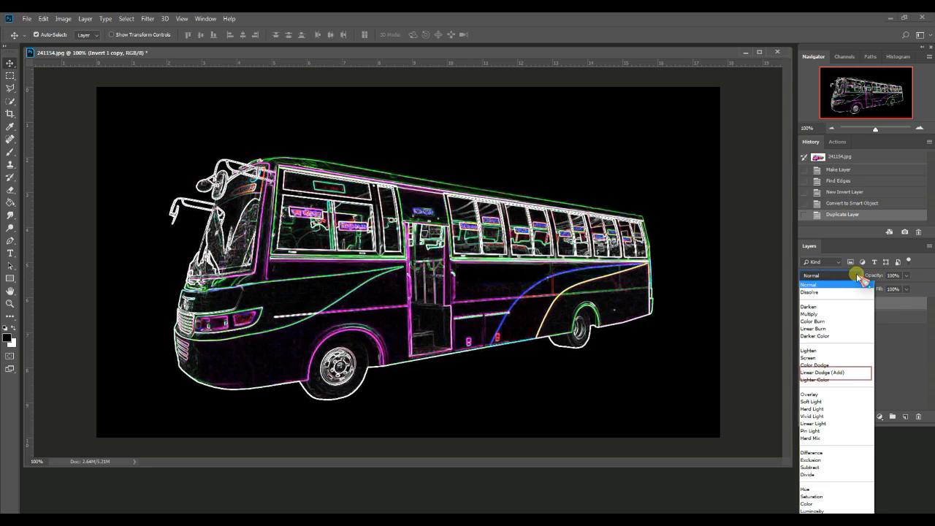
{"action": "left_click", "coordinate": [847, 373]}
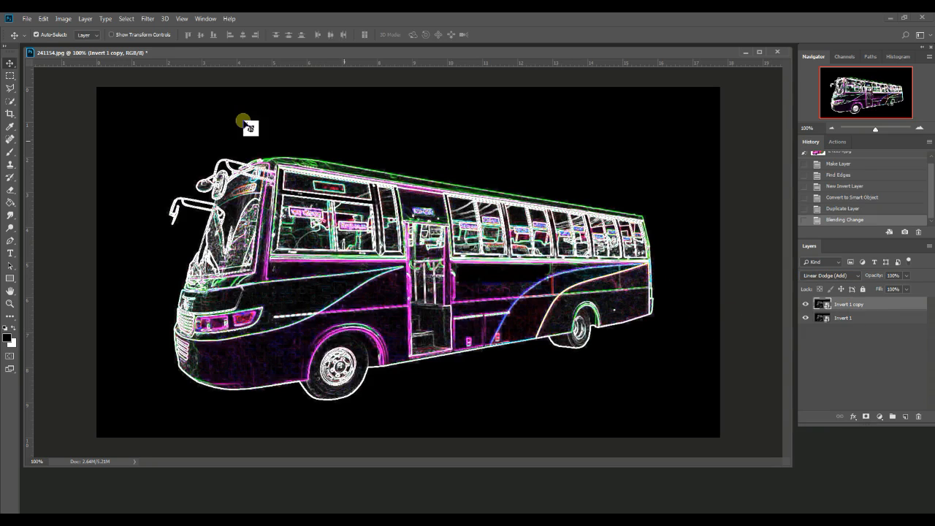
Apply a Gaussian Blur with a 50-pixel radius to the duplicated layer
{"action": "left_click", "coordinate": [149, 19]}
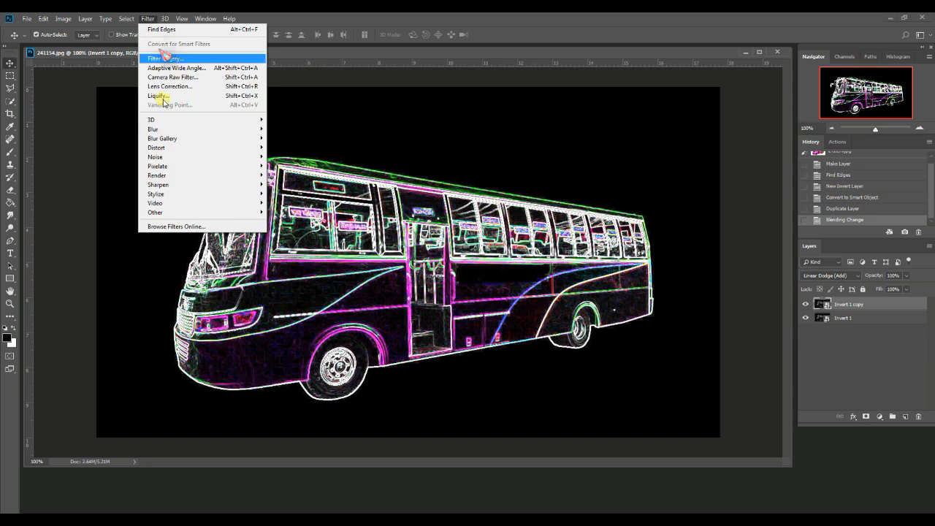
{"action": "mouse_move", "coordinate": [168, 130]}
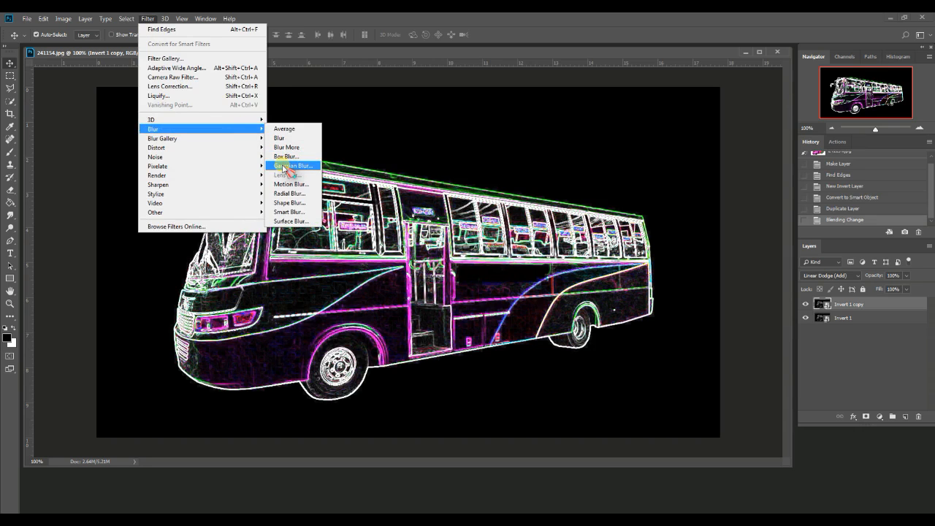
{"action": "left_click", "coordinate": [287, 166]}
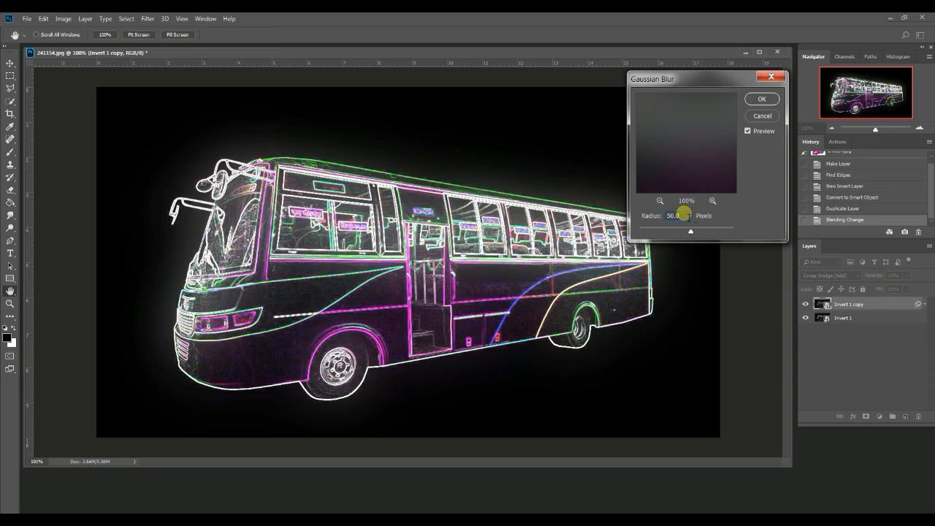
{"action": "left_click", "coordinate": [761, 98]}
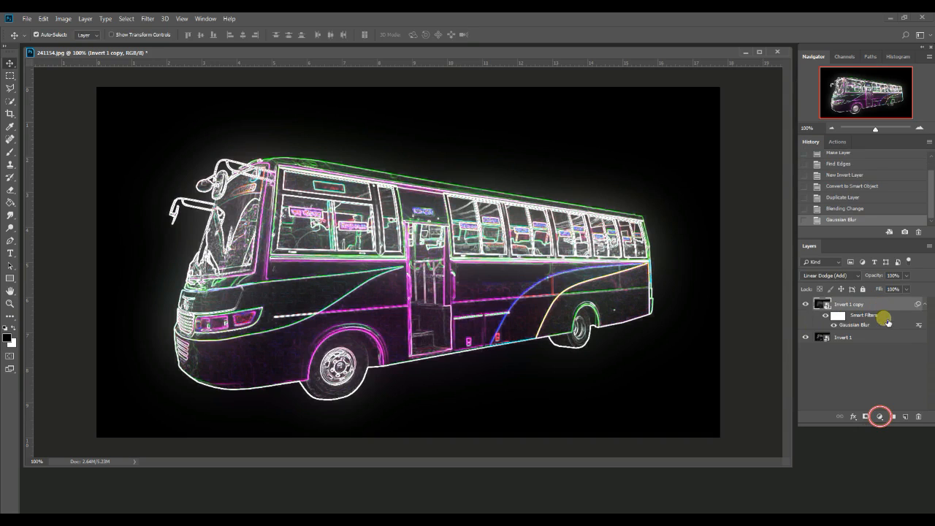
Add a Brightness/Contrast adjustment clipped to the blurred copy, with brightness and contrast both set to 100
{"action": "left_click", "coordinate": [883, 422]}
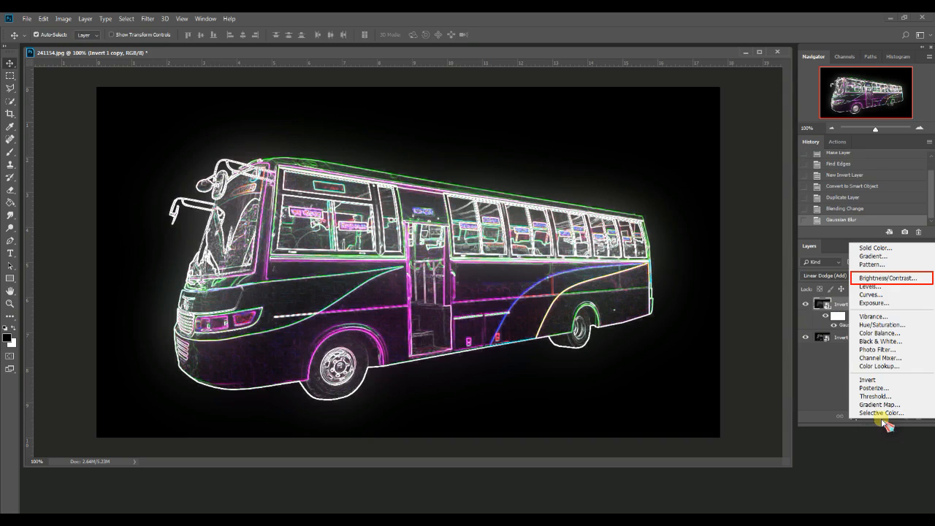
{"action": "left_click", "coordinate": [884, 278]}
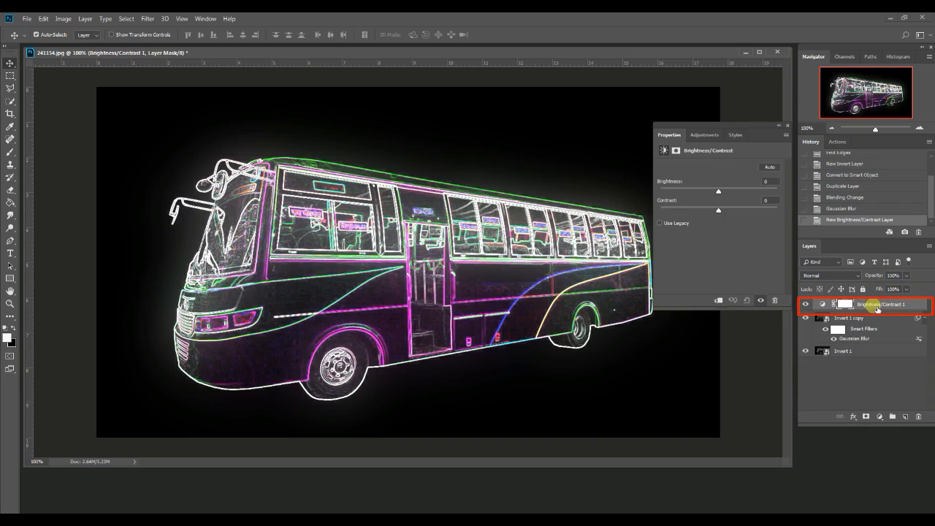
{"action": "key", "text": "ctrl+alt+g"}
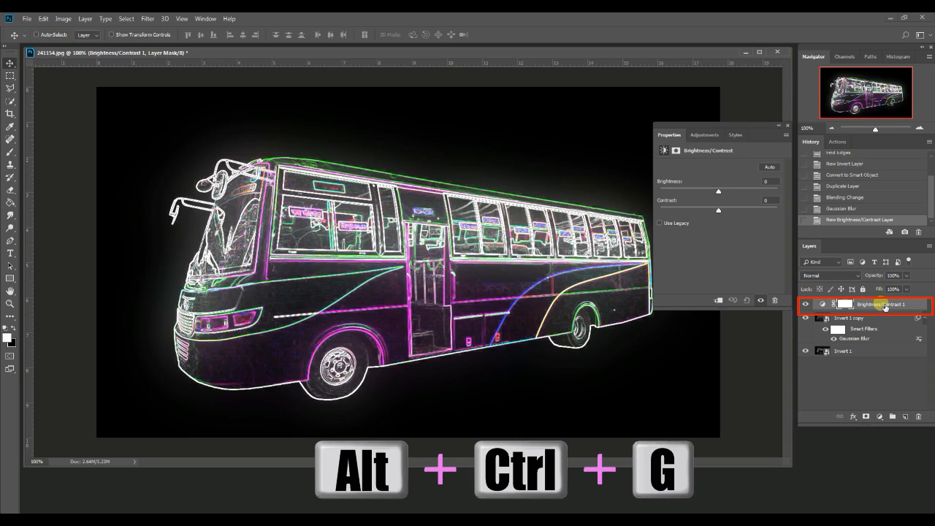
{"action": "key", "text": "ctrl+alt+g"}
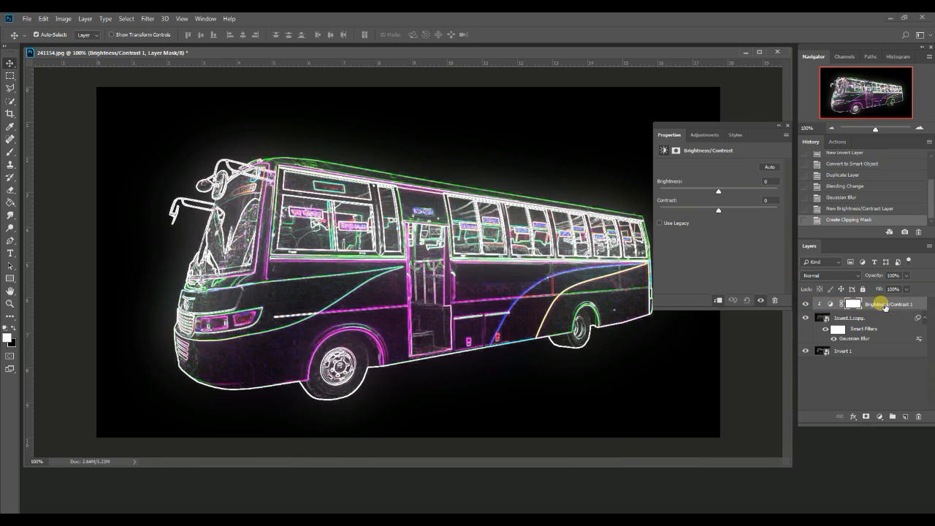
{"action": "left_click_drag", "start_coordinate": [718, 190], "coordinate": [776, 210]}
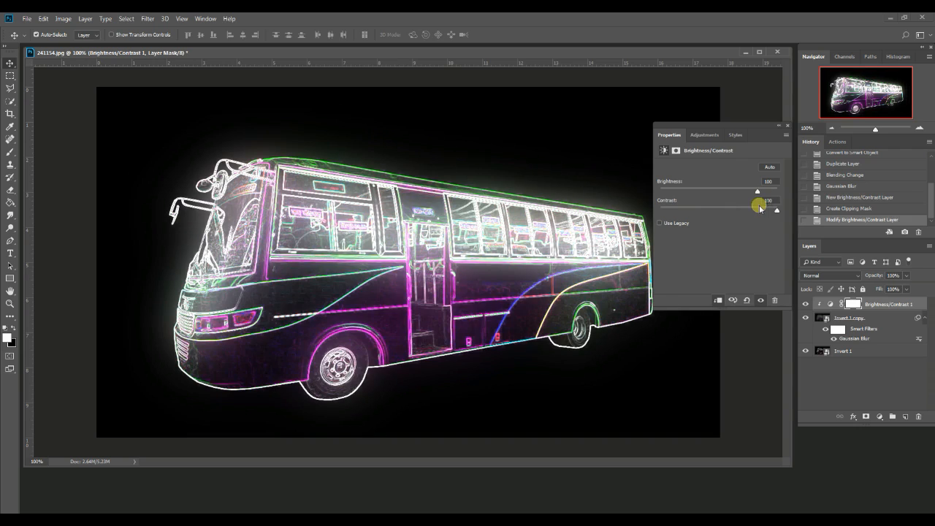
{"action": "left_click", "coordinate": [787, 125]}
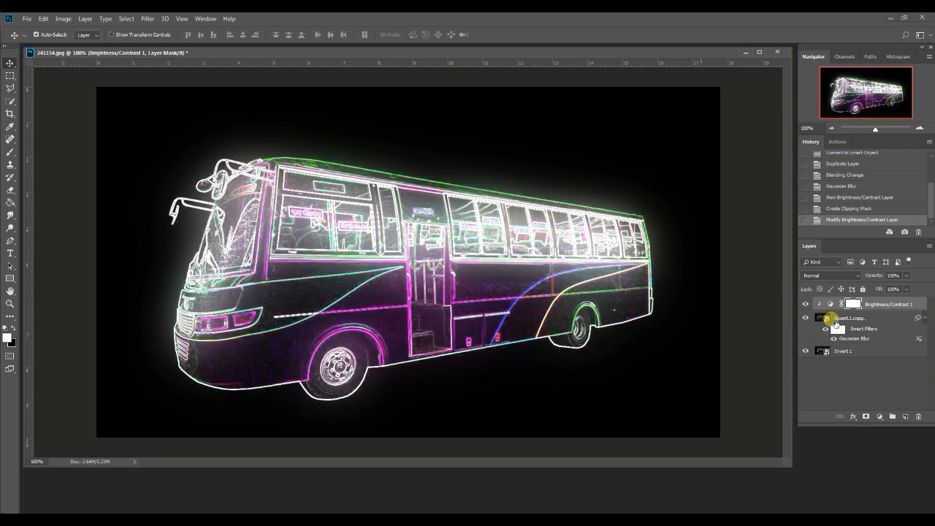
Convert the Brightness/Contrast layer, the blurred copy and the base layer into a single smart object
{"action": "left_click", "coordinate": [884, 319]}
{"action": "left_click", "coordinate": [884, 351], "text": "shift"}
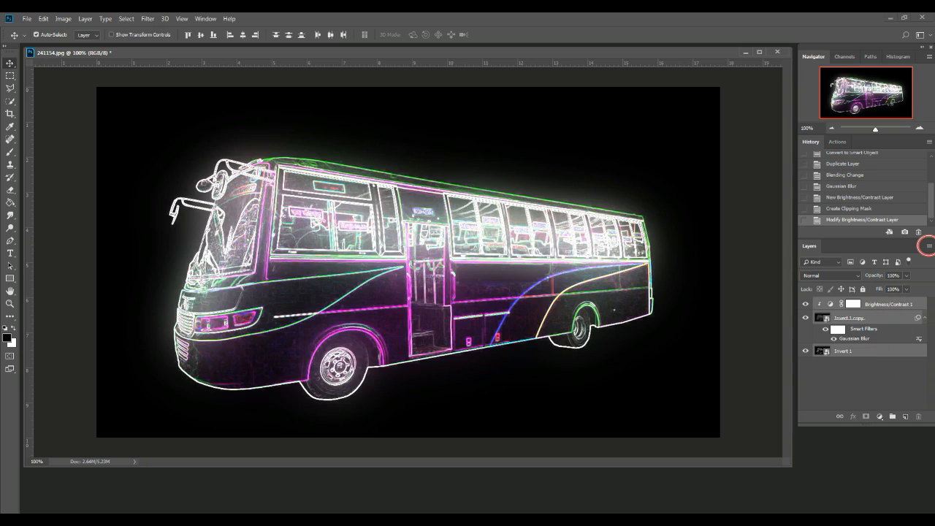
{"action": "left_click", "coordinate": [928, 247]}
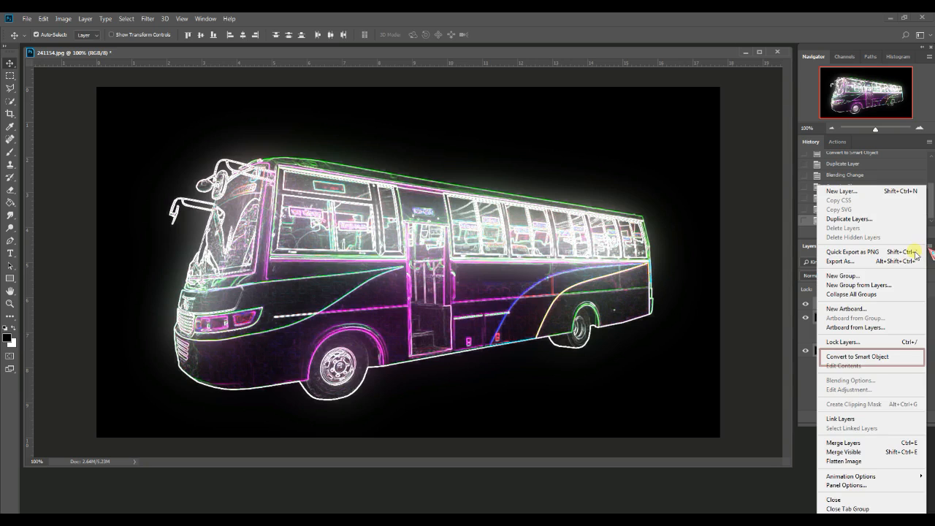
{"action": "left_click", "coordinate": [867, 358]}
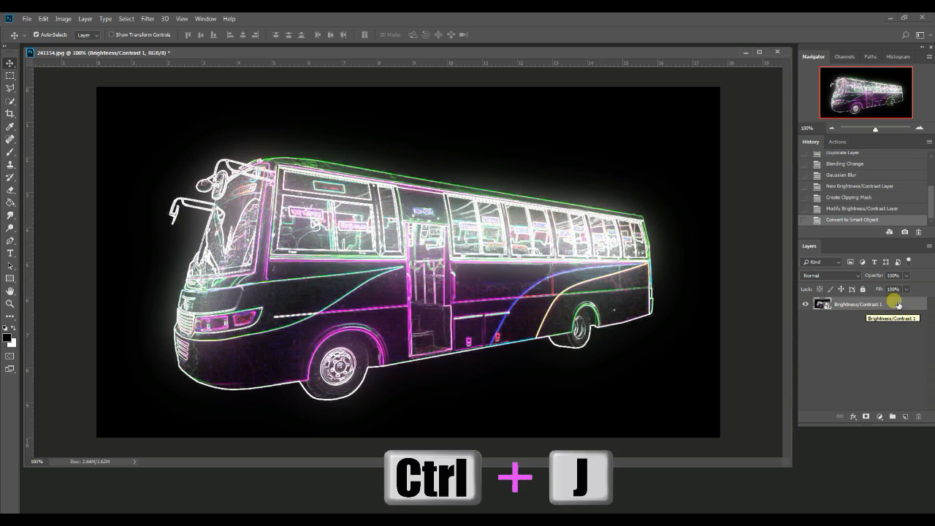
Duplicate the combined smart object layer, keeping the suggested name
{"action": "right_click", "coordinate": [899, 305]}
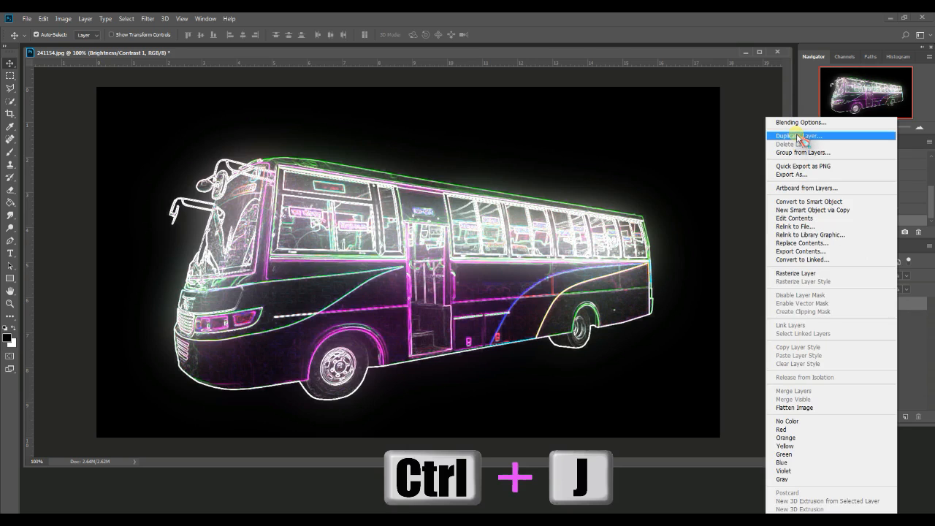
{"action": "left_click", "coordinate": [798, 137]}
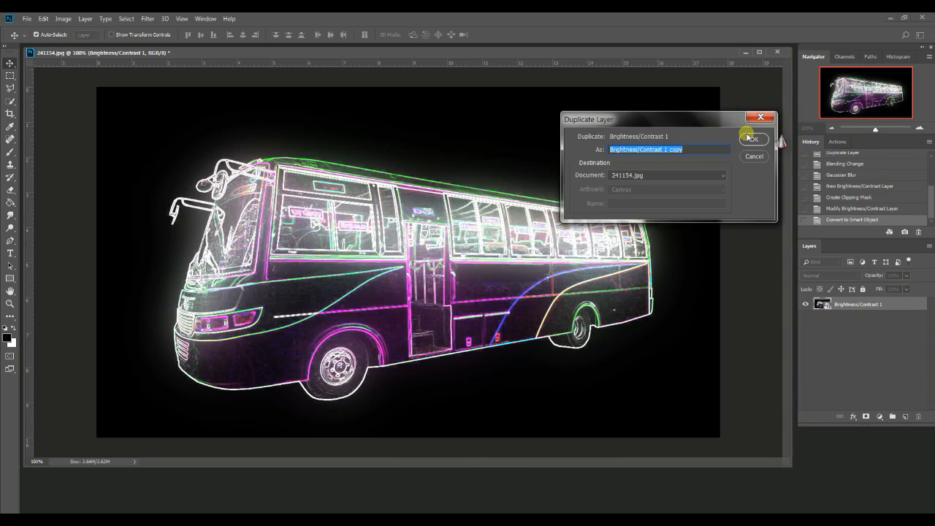
{"action": "left_click", "coordinate": [753, 138]}
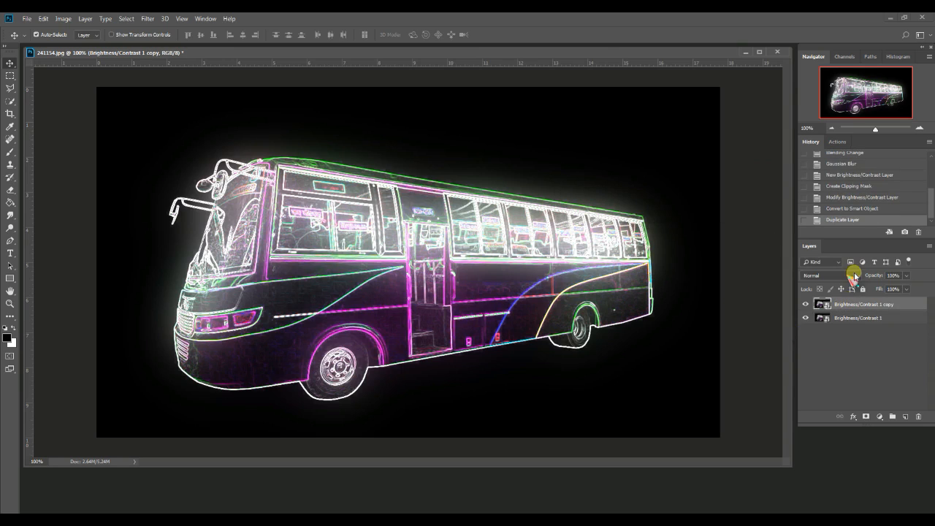
Set the new copy's blend mode to Linear Dodge (Add) and reduce its opacity to 45%
{"action": "left_click", "coordinate": [856, 276]}
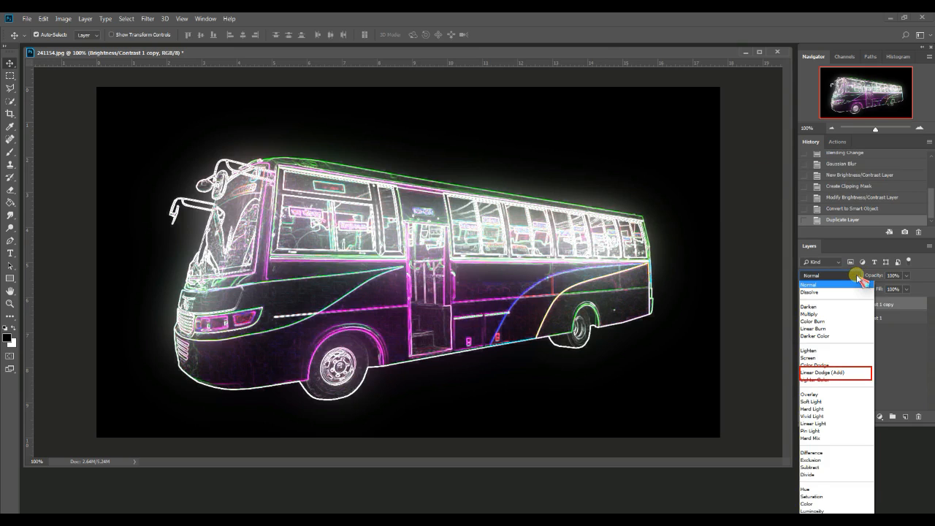
{"action": "left_click", "coordinate": [854, 373]}
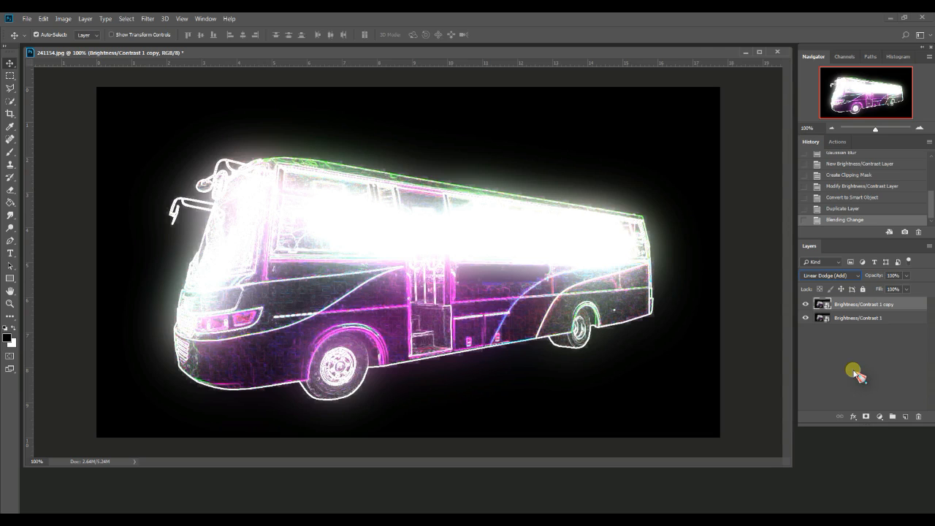
{"action": "left_click", "coordinate": [906, 275]}
{"action": "left_click_drag", "start_coordinate": [905, 288], "coordinate": [883, 291]}
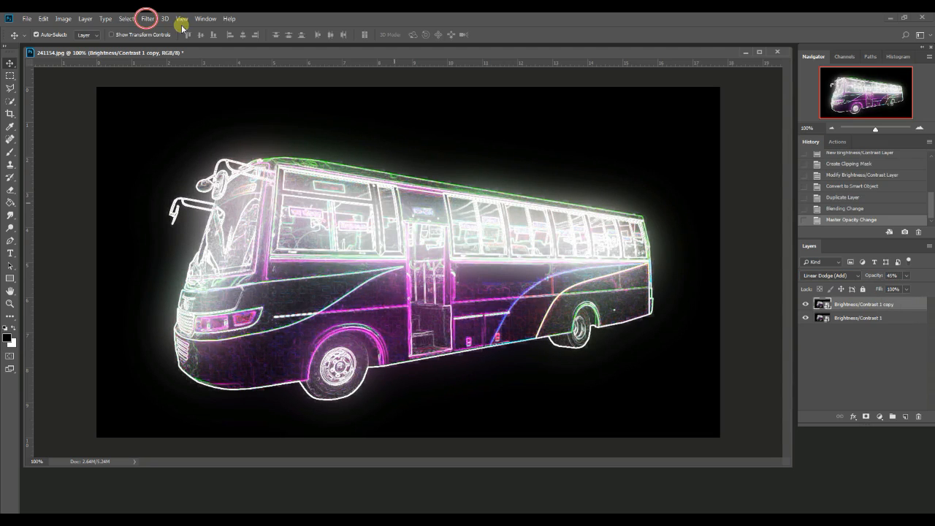
Start a Path Blur on the upper copy and stretch its path from the bus's front to beyond its rear
{"action": "left_click", "coordinate": [149, 19]}
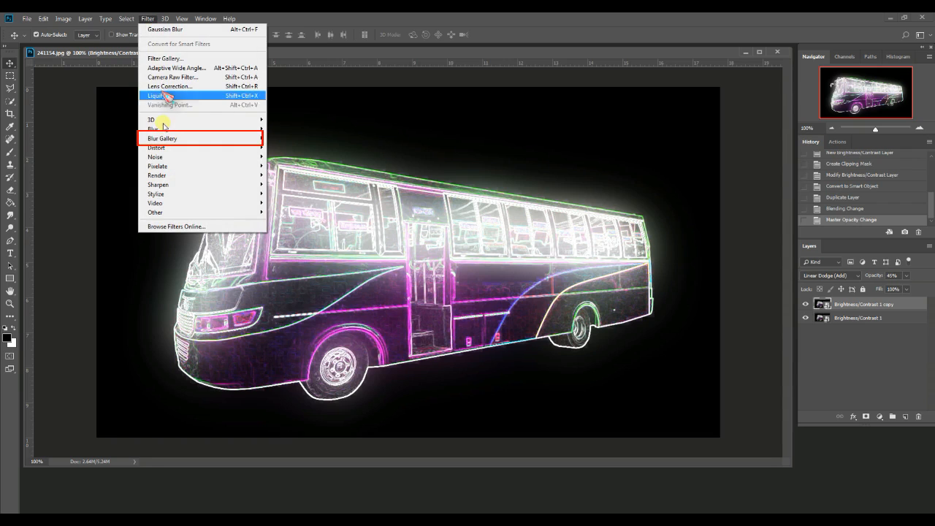
{"action": "mouse_move", "coordinate": [169, 141]}
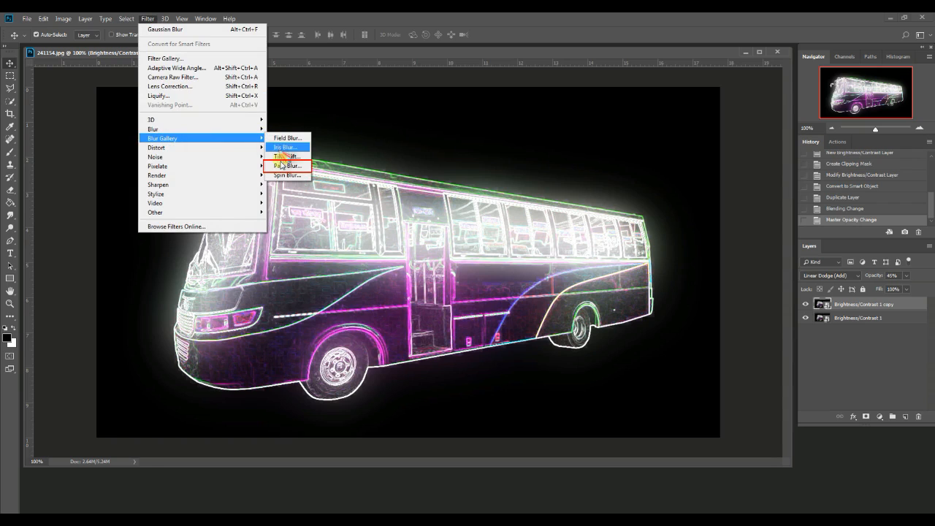
{"action": "left_click", "coordinate": [284, 166]}
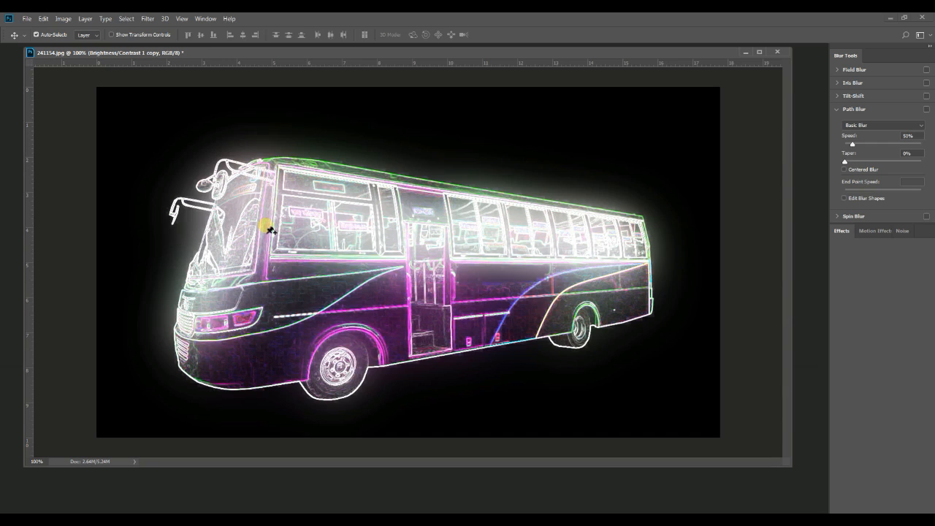
{"action": "left_click_drag", "start_coordinate": [458, 261], "coordinate": [719, 204]}
{"action": "left_click_drag", "start_coordinate": [407, 265], "coordinate": [177, 333]}
{"action": "left_click_drag", "start_coordinate": [720, 204], "coordinate": [723, 198]}
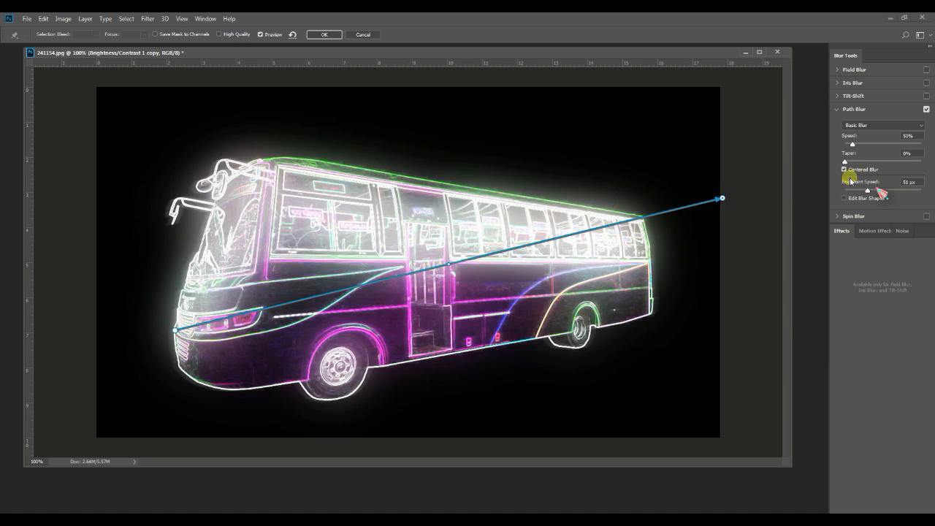
Turn off Centered Blur, set the path blur's speed to 478% and end point speed to 50 px, and apply the blur
{"action": "left_click", "coordinate": [843, 170]}
{"action": "left_click_drag", "start_coordinate": [851, 144], "coordinate": [913, 150]}
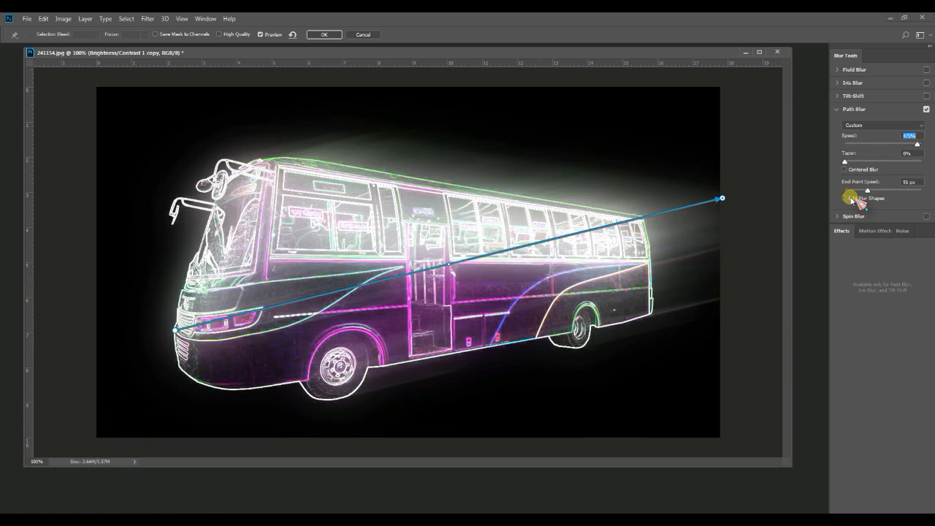
{"action": "left_click_drag", "start_coordinate": [864, 192], "coordinate": [846, 195]}
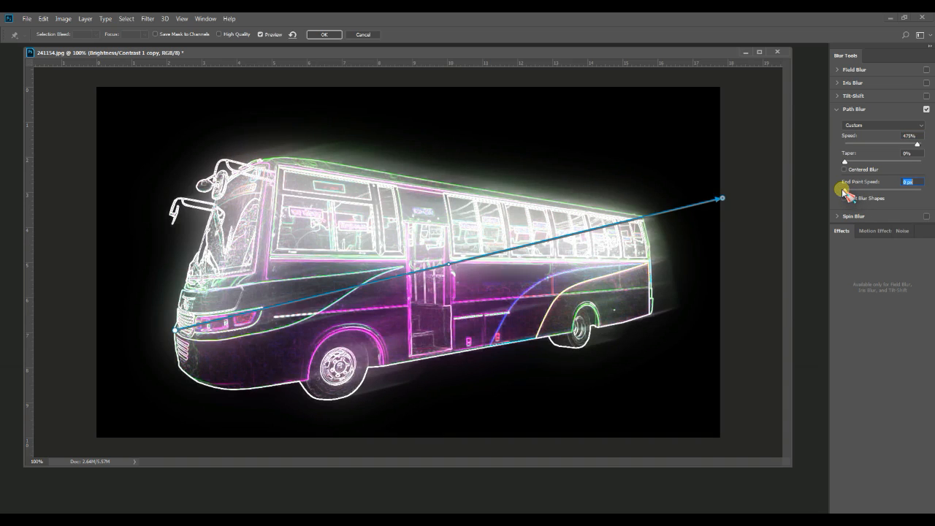
{"action": "left_click", "coordinate": [846, 162]}
{"action": "left_click_drag", "start_coordinate": [853, 163], "coordinate": [844, 165]}
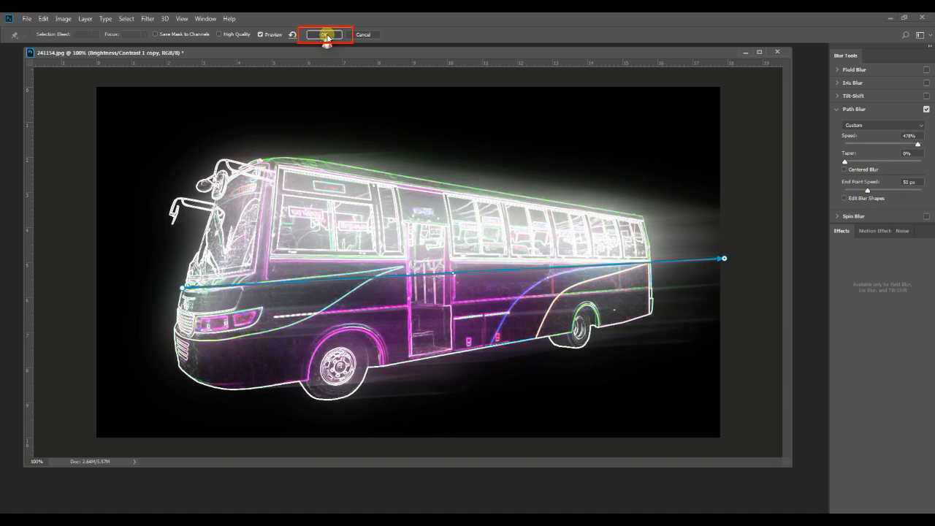
{"action": "left_click", "coordinate": [327, 35]}
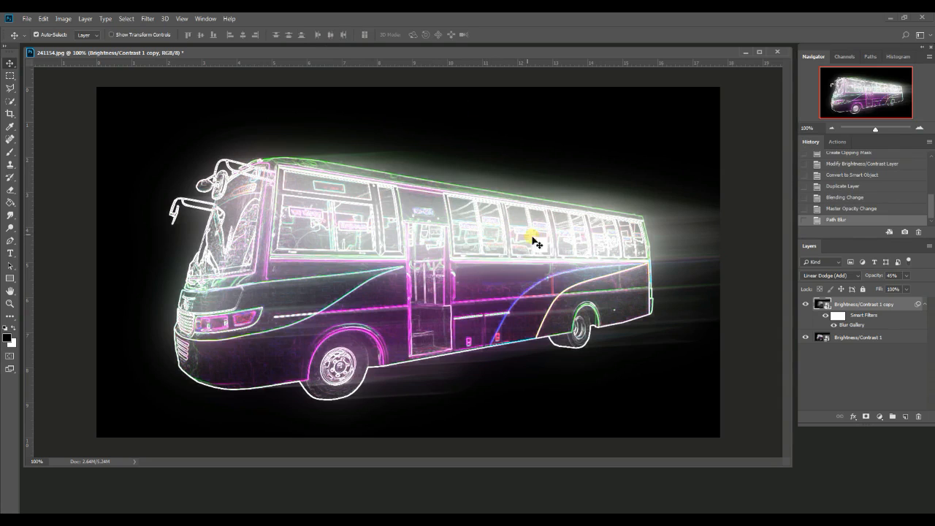
Duplicate the path-blurred layer with the suggested name and reduce the new copy's opacity to 0%
{"action": "right_click", "coordinate": [899, 309]}
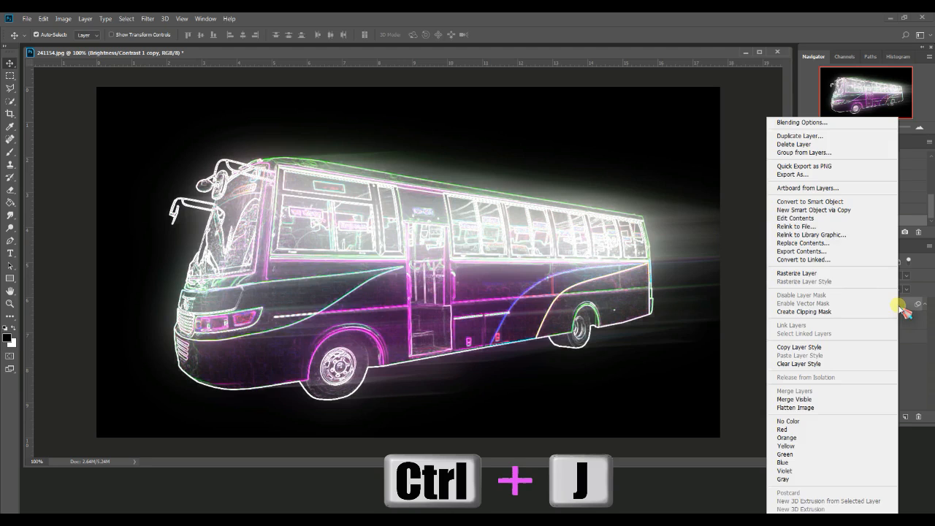
{"action": "left_click", "coordinate": [806, 138]}
{"action": "left_click", "coordinate": [750, 139]}
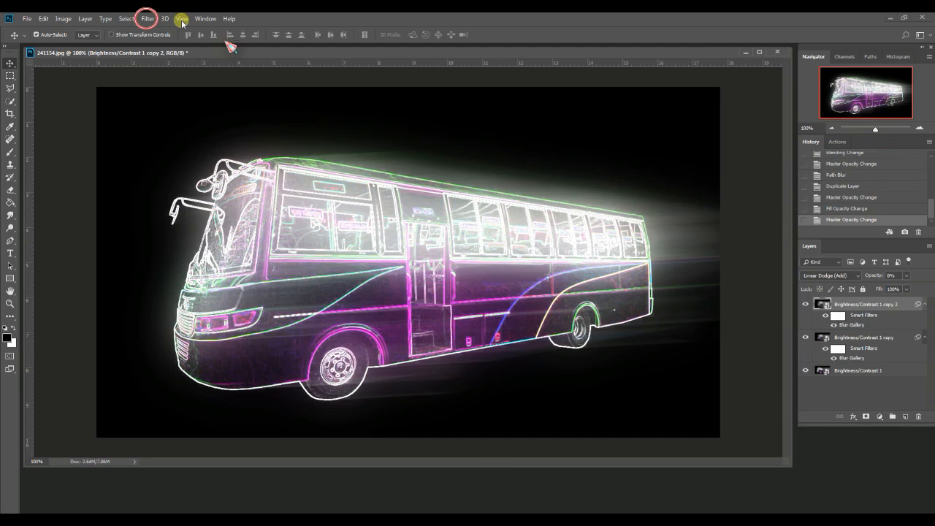
Apply a Motion Blur to the newest copy with an angle of 6° and a distance of 2000 pixels
{"action": "left_click", "coordinate": [151, 20]}
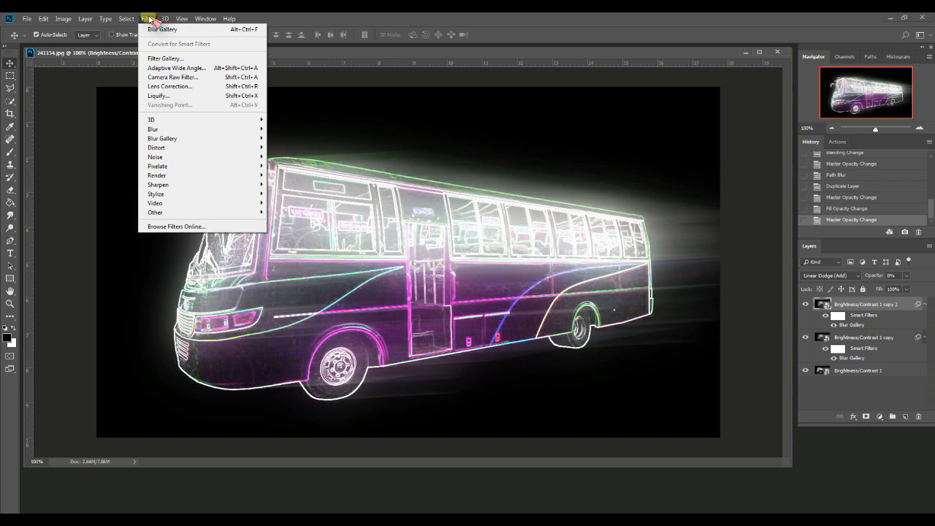
{"action": "left_click", "coordinate": [179, 132]}
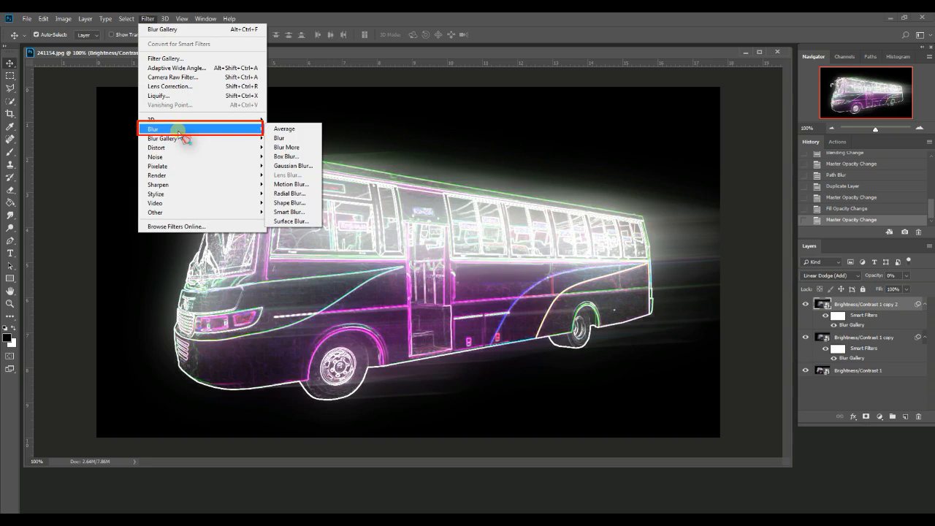
{"action": "left_click", "coordinate": [289, 184]}
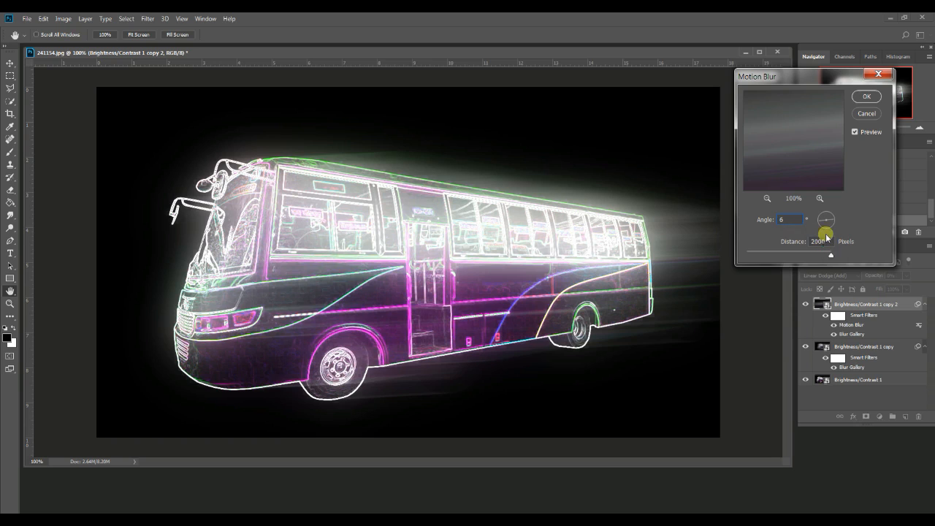
{"action": "left_click", "coordinate": [865, 97]}
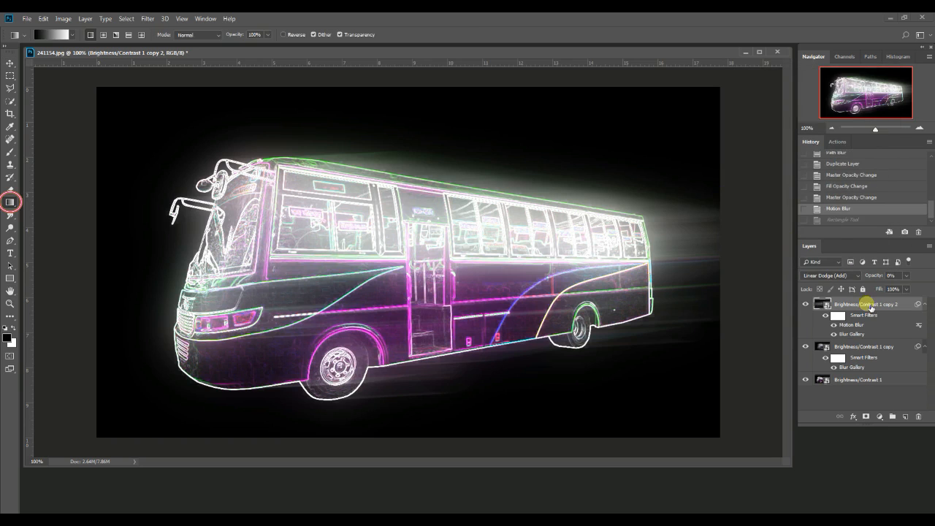
Fill the top layer's smart filter mask with a linear black-to-white gradient running from the bus's front to its rear
{"action": "left_click", "coordinate": [835, 315]}
{"action": "right_click", "coordinate": [11, 204]}
{"action": "left_click", "coordinate": [42, 204]}
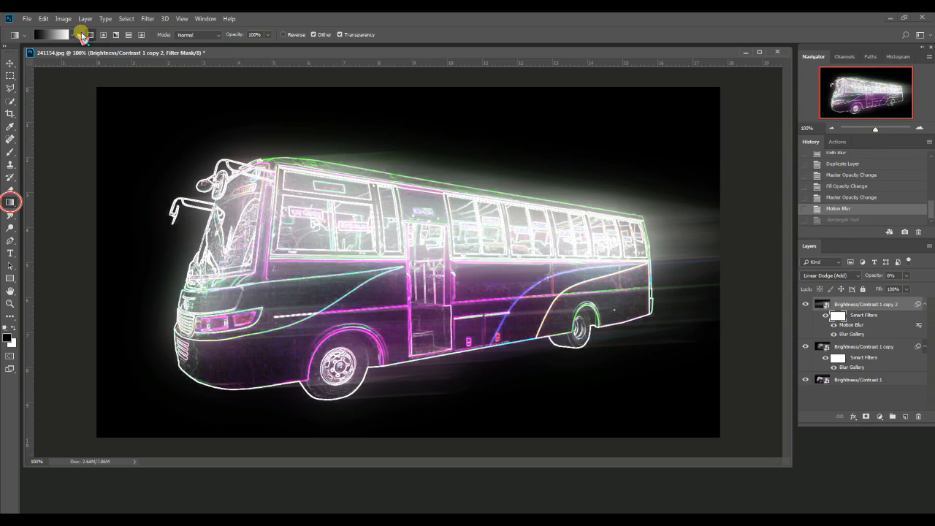
{"action": "left_click", "coordinate": [57, 35]}
{"action": "left_click", "coordinate": [730, 138]}
{"action": "left_click", "coordinate": [871, 126]}
{"action": "left_click_drag", "start_coordinate": [190, 279], "coordinate": [649, 258]}
Duplicate the motion-blurred layer and convert all the layers into a single smart object
{"action": "key", "text": "ctrl+j"}
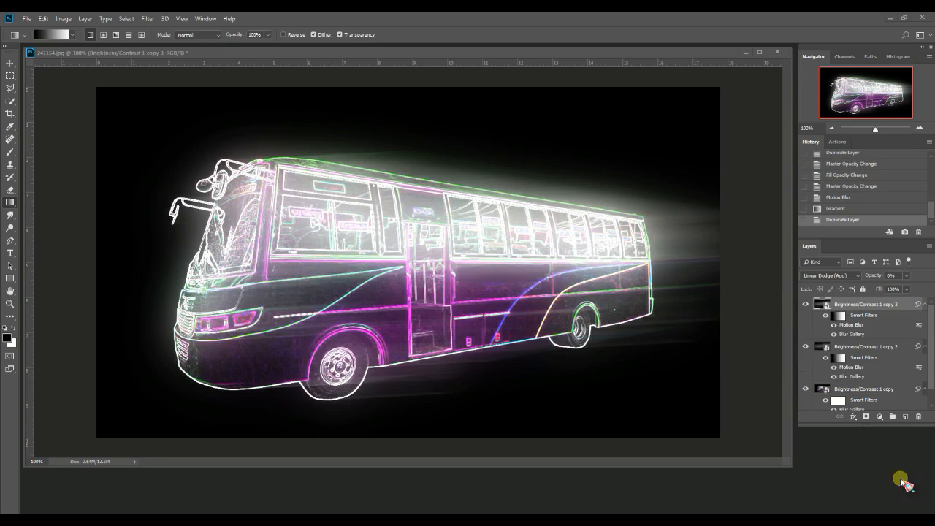
{"action": "scroll", "coordinate": [859, 335], "scroll_direction": "down", "scroll_amount": 1}
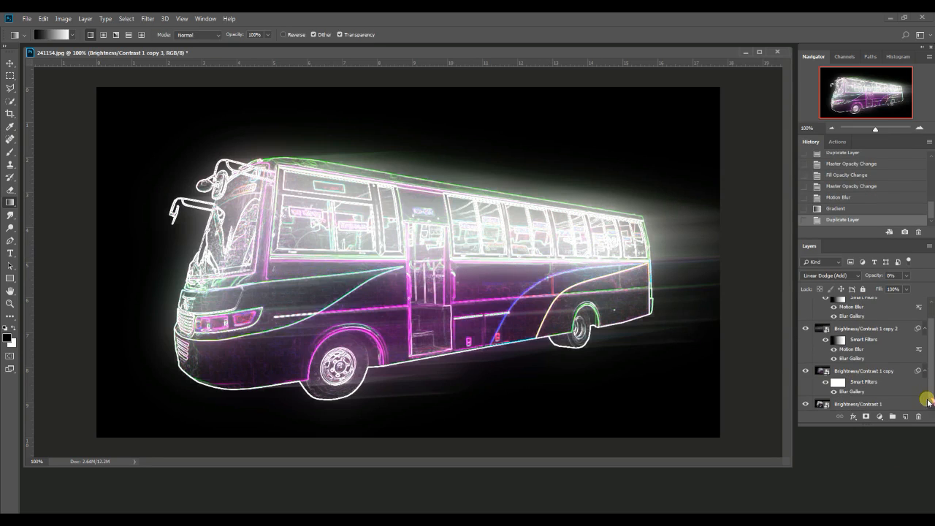
{"action": "left_click", "coordinate": [875, 404]}
{"action": "left_click", "coordinate": [872, 371], "text": "ctrl"}
{"action": "left_click", "coordinate": [875, 330], "text": "ctrl"}
{"action": "scroll", "coordinate": [882, 306], "scroll_direction": "up", "scroll_amount": 1}
{"action": "left_click", "coordinate": [883, 306], "text": "ctrl"}
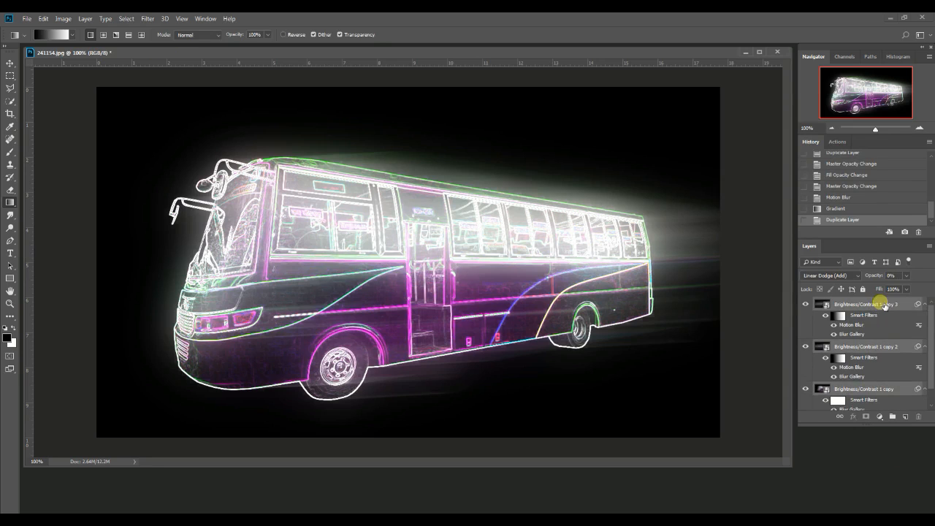
{"action": "left_click", "coordinate": [929, 246]}
{"action": "left_click", "coordinate": [854, 357]}
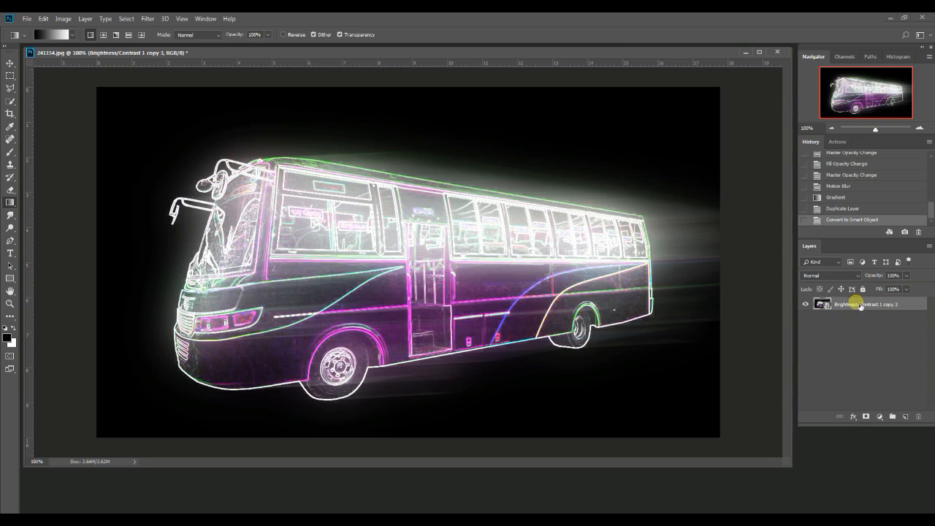
Add a new layer above the bus smart object and fill it with black
{"action": "left_click", "coordinate": [905, 416]}
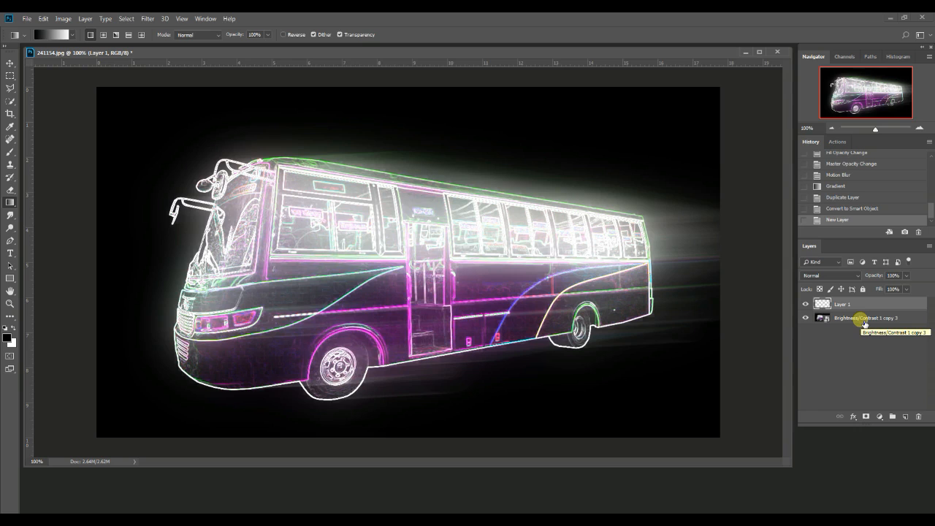
{"action": "key", "text": "ctrl+BackSpace"}
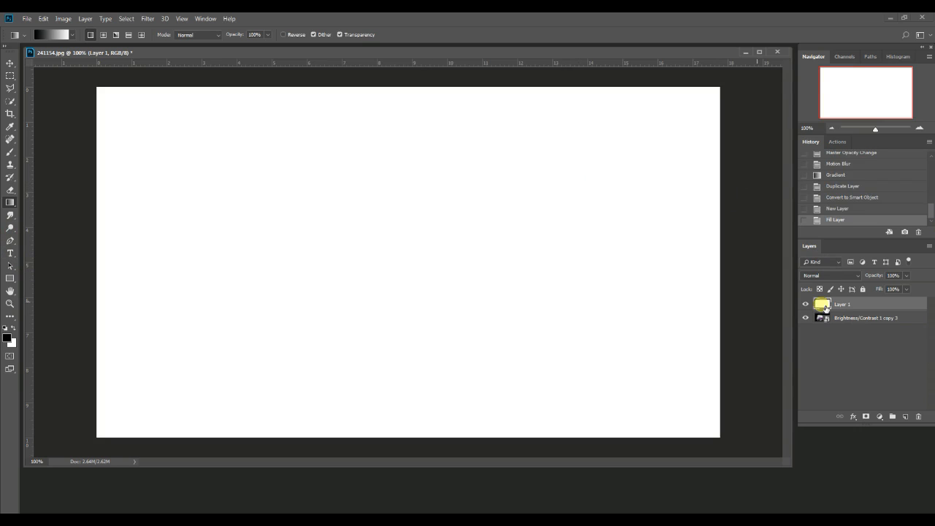
{"action": "key", "text": "ctrl+BackSpace"}
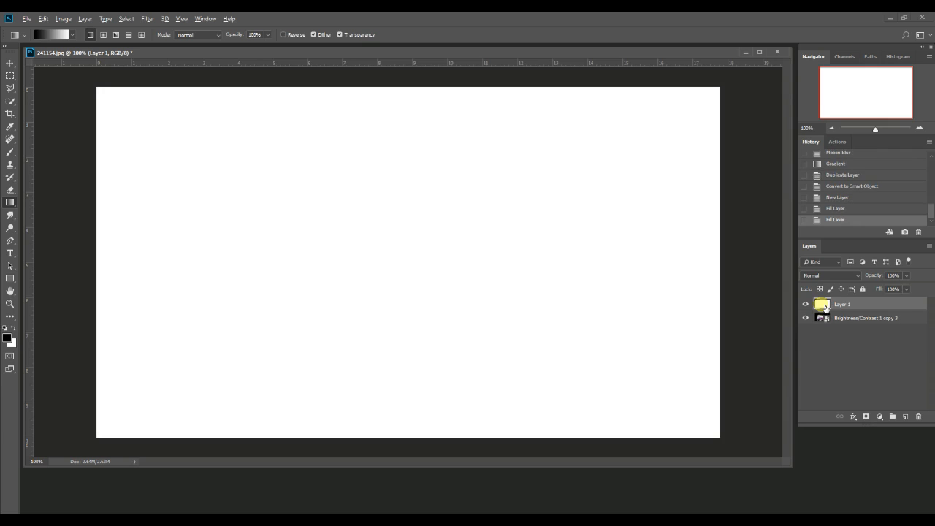
{"action": "key", "text": "alt+BackSpace"}
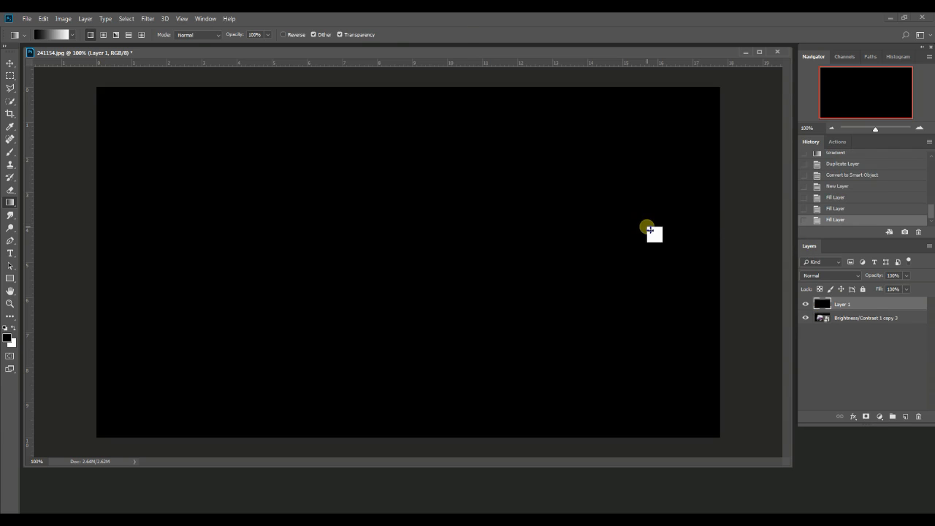
{"action": "key", "text": "v"}
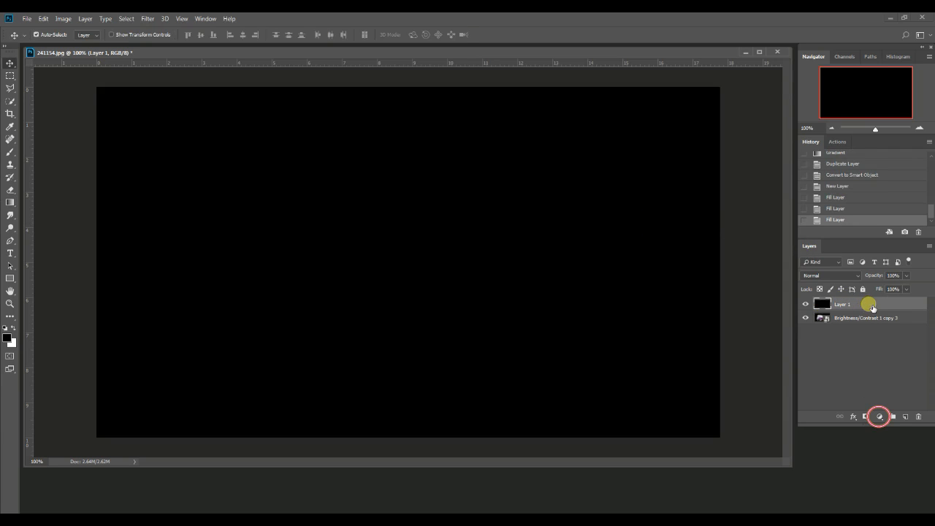
Add a pattern fill layer above the black layer using the light grey woven grid pattern
{"action": "left_click", "coordinate": [879, 417]}
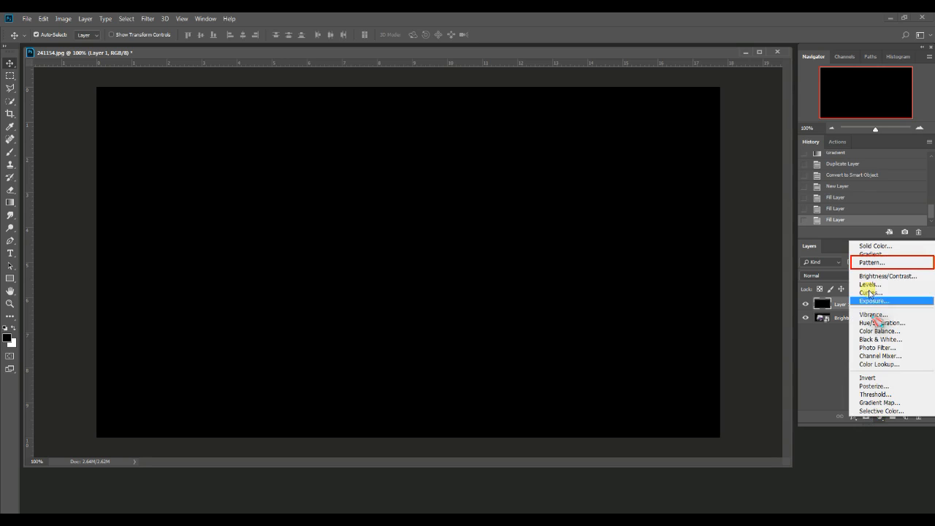
{"action": "left_click", "coordinate": [872, 263]}
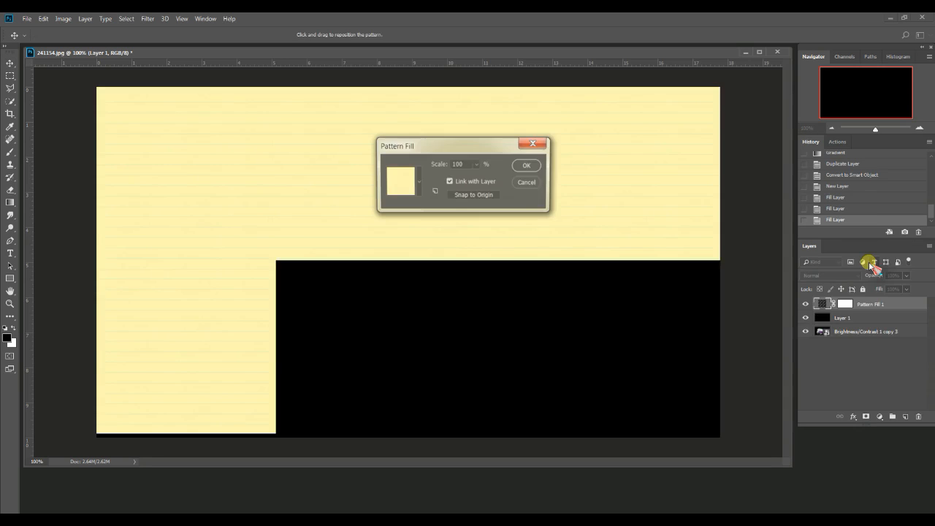
{"action": "left_click", "coordinate": [407, 183]}
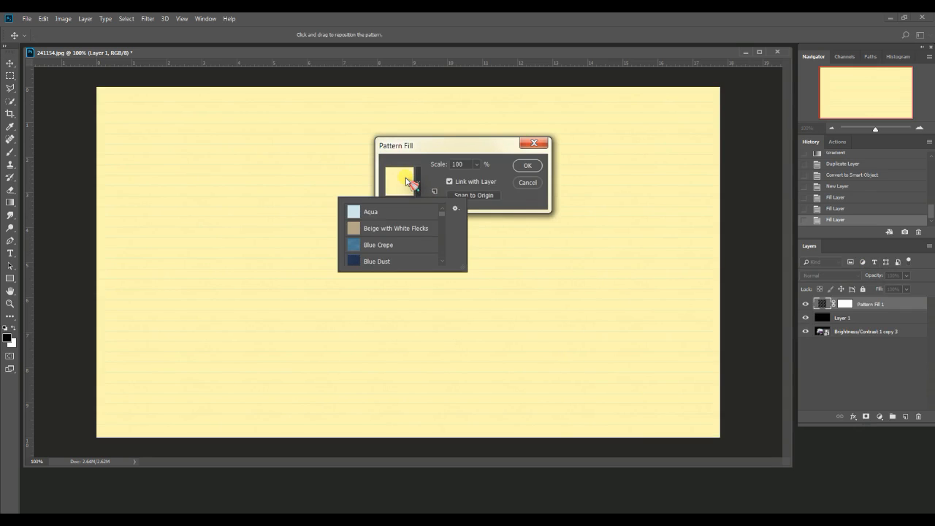
{"action": "left_click", "coordinate": [388, 212]}
{"action": "left_click_drag", "start_coordinate": [443, 214], "coordinate": [450, 269]}
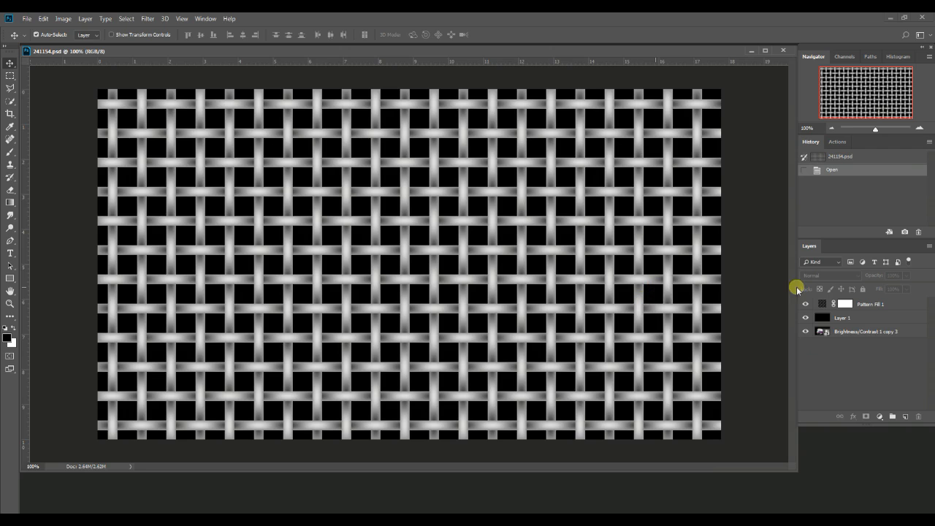
{"action": "left_click", "coordinate": [856, 318]}
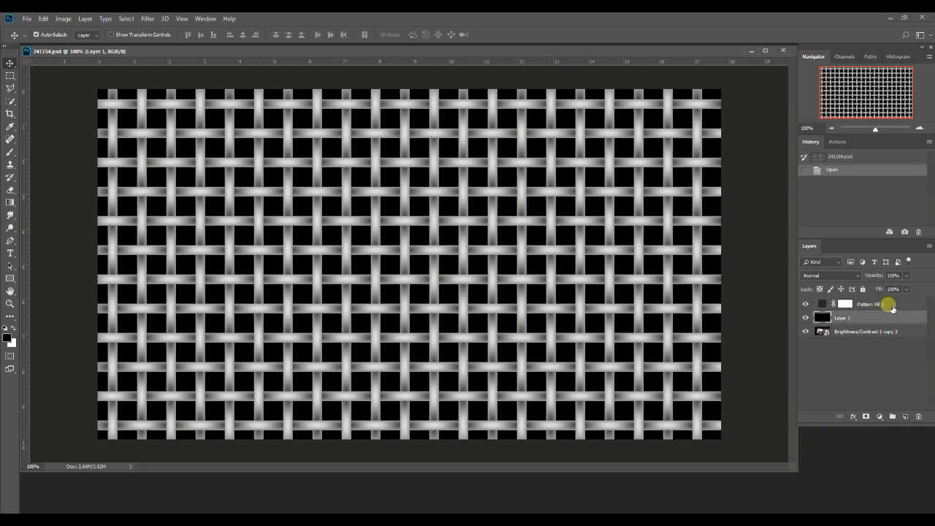
{"action": "left_click", "coordinate": [887, 305]}
{"action": "left_click", "coordinate": [845, 304]}
{"action": "left_click", "coordinate": [827, 322], "text": "ctrl"}
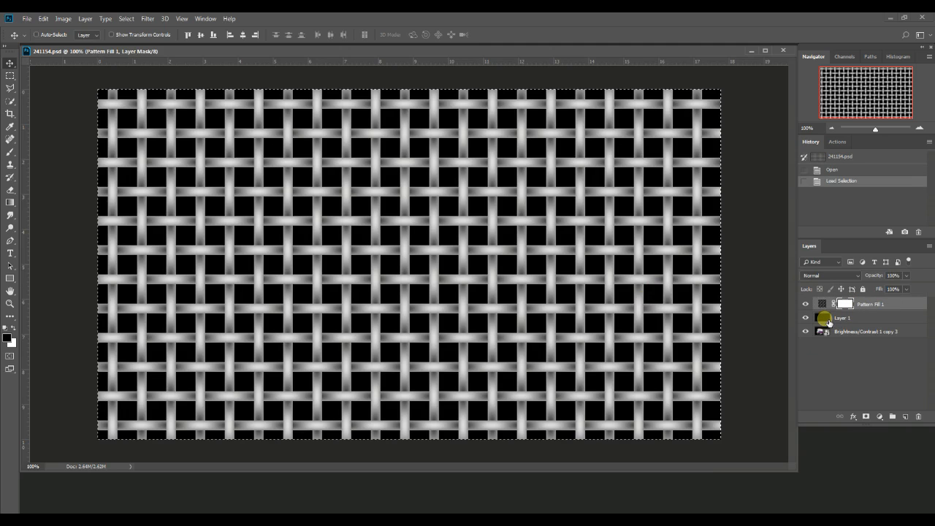
{"action": "left_click", "coordinate": [868, 320]}
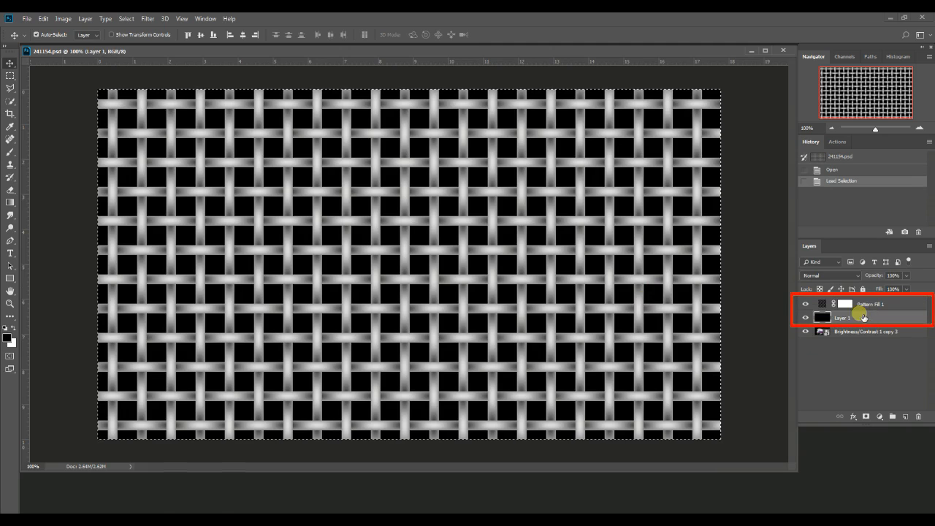
{"action": "left_click", "coordinate": [859, 307]}
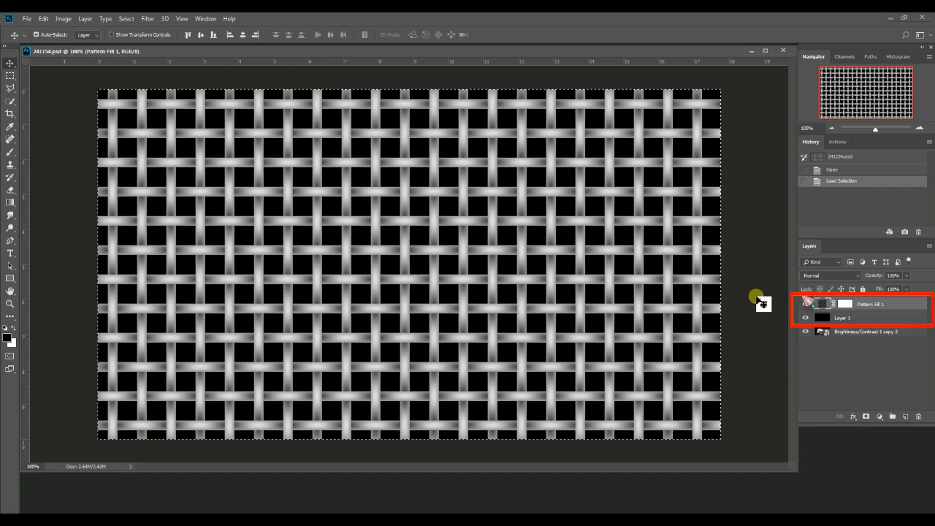
{"action": "key", "text": "ctrl+d"}
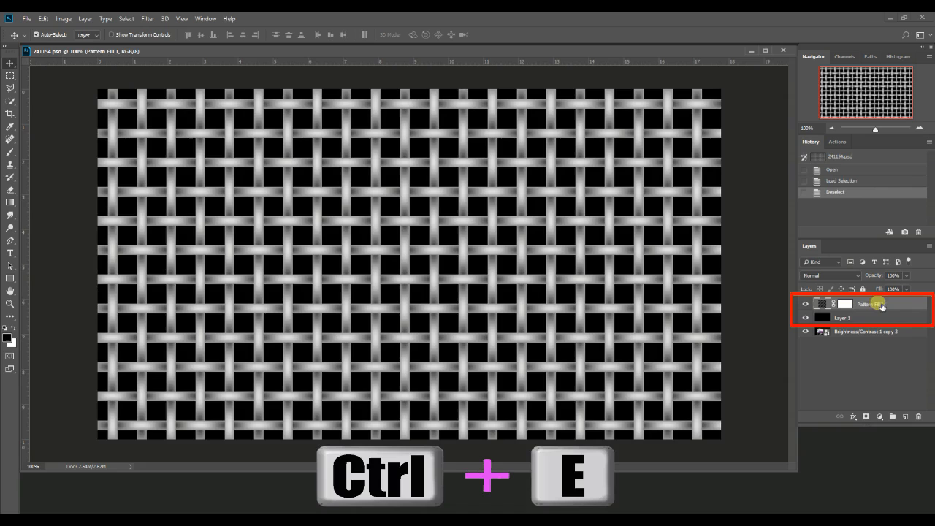
Merge the pattern fill layer with the black layer directly beneath it
{"action": "left_click", "coordinate": [825, 317]}
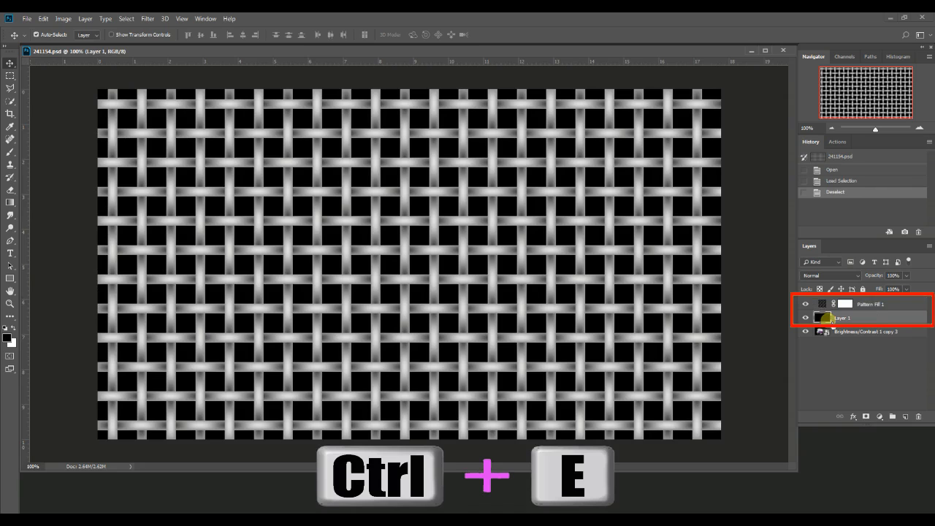
{"action": "left_click", "coordinate": [892, 307], "text": "shift"}
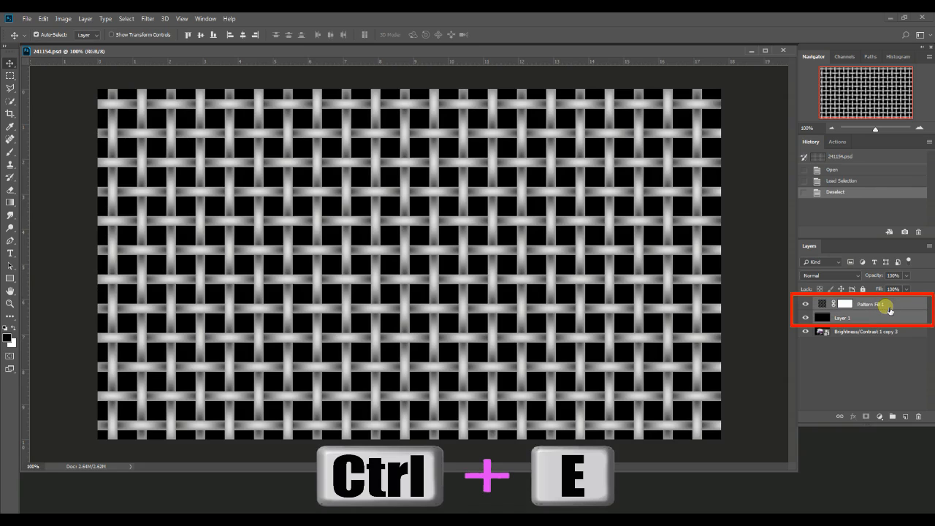
{"action": "key", "text": "ctrl+e"}
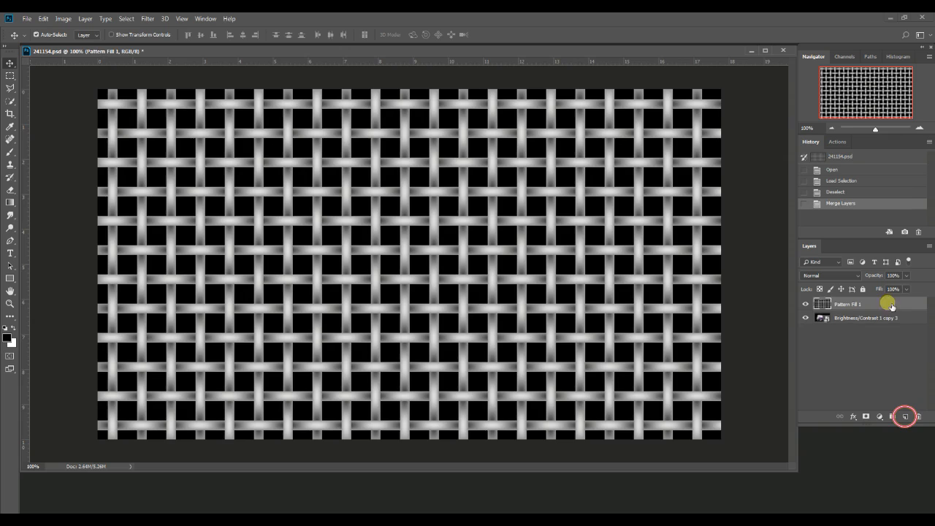
Add a new layer, place it between the merged pattern and the bus smart object, and fill it with black
{"action": "left_click", "coordinate": [906, 417]}
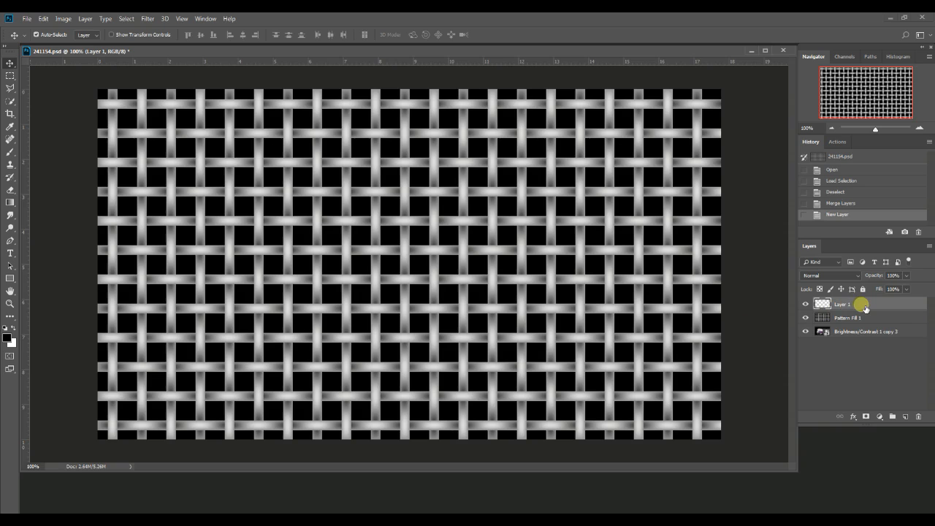
{"action": "left_click_drag", "start_coordinate": [867, 306], "coordinate": [859, 319]}
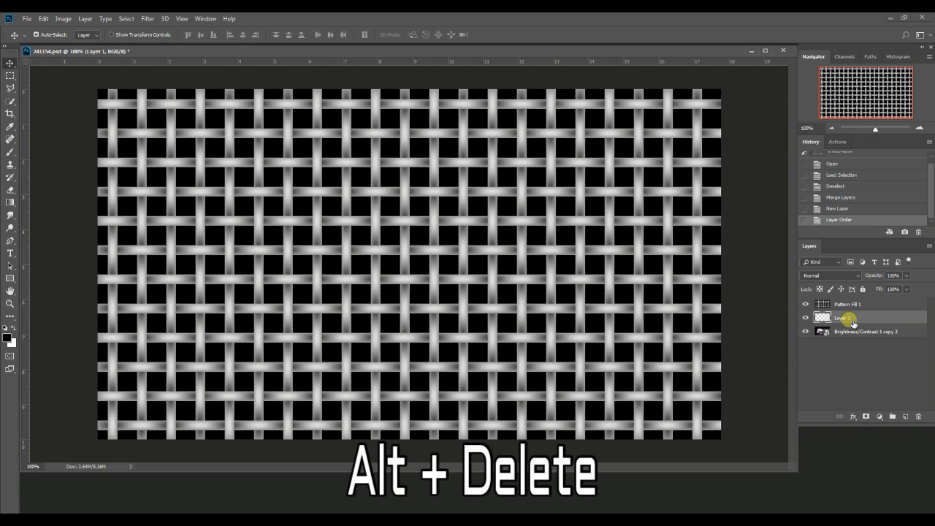
{"action": "key", "text": "alt+Delete"}
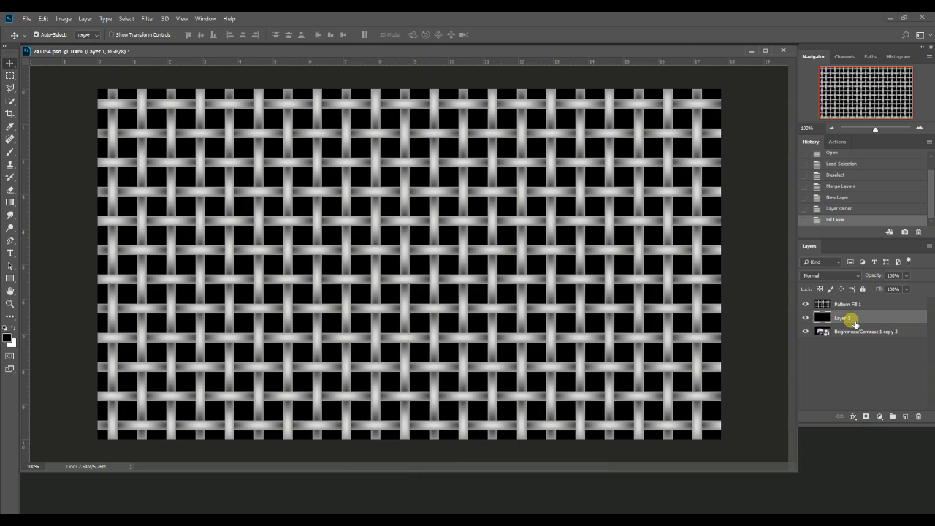
Rotate the woven pattern layer 45 degrees with Free Transform
{"action": "left_click", "coordinate": [829, 307]}
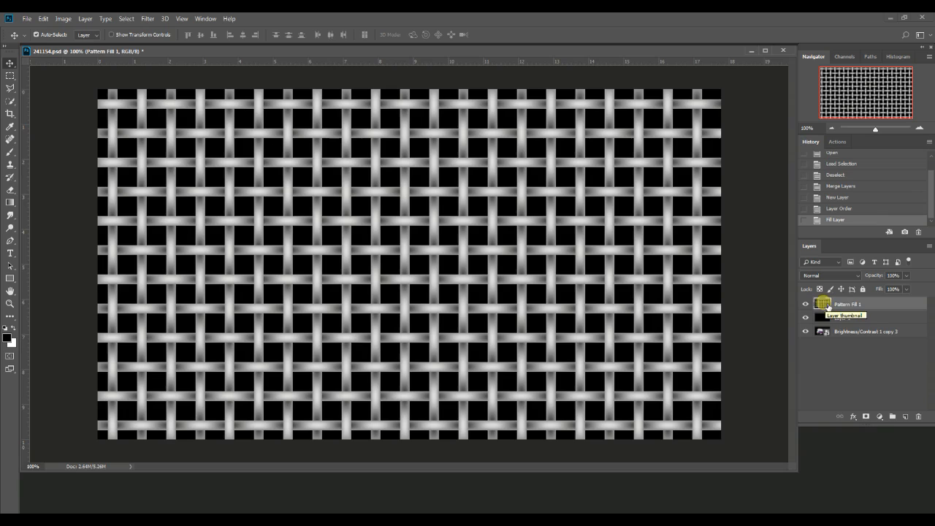
{"action": "left_click", "coordinate": [13, 307]}
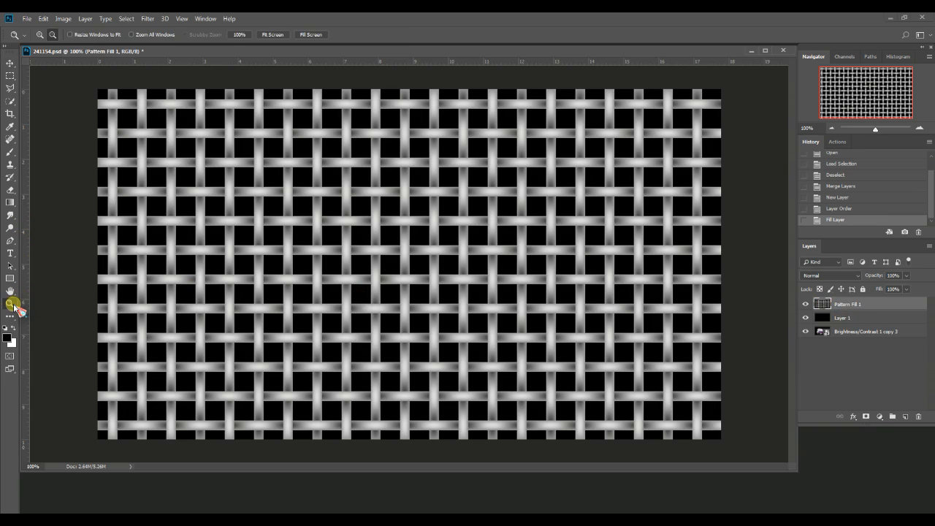
{"action": "left_click", "coordinate": [306, 180], "text": "alt"}
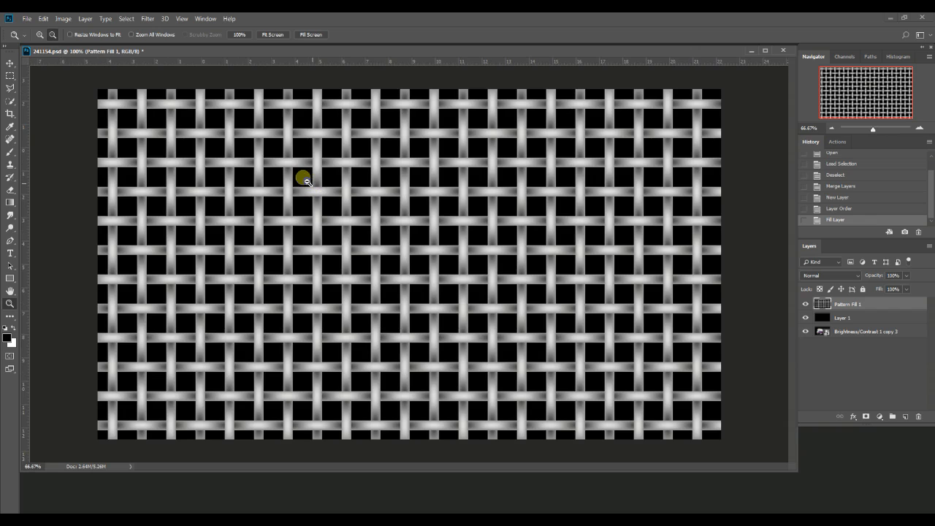
{"action": "left_click", "coordinate": [328, 199], "text": "alt"}
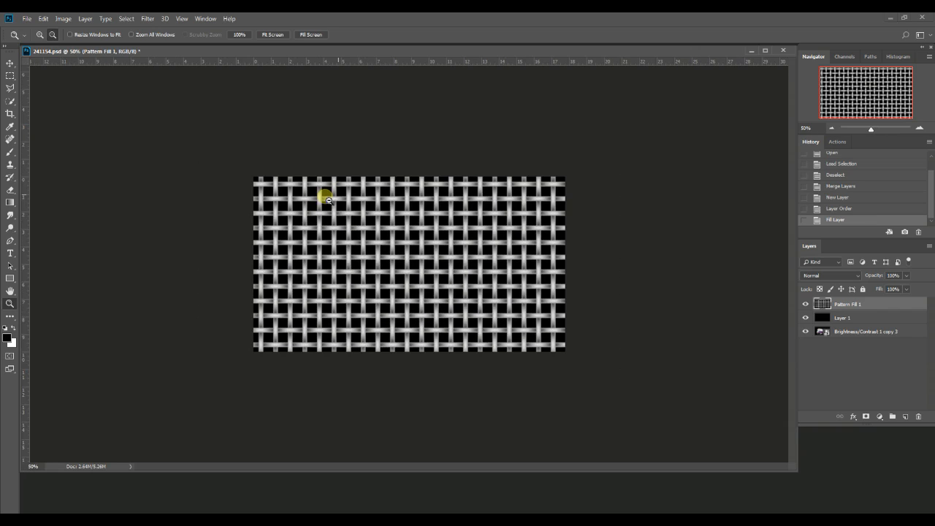
{"action": "key", "text": "v"}
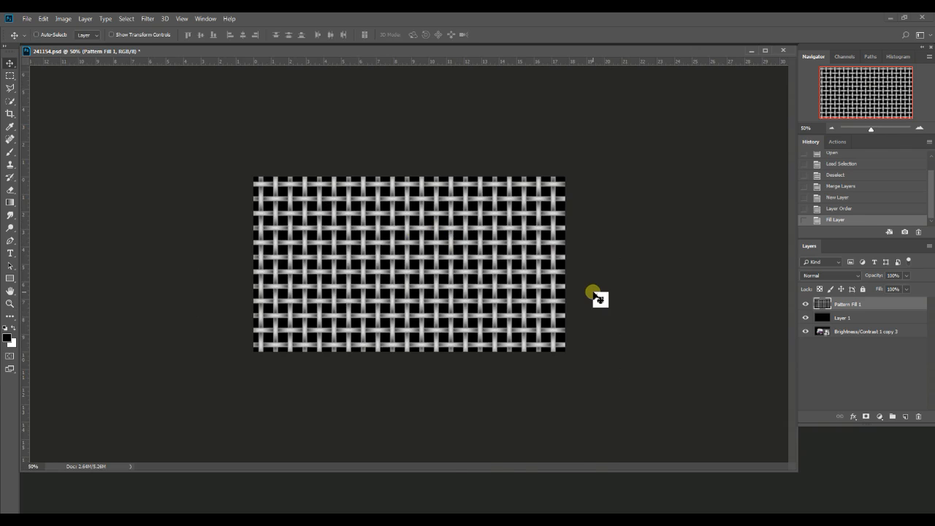
{"action": "key", "text": "ctrl+t"}
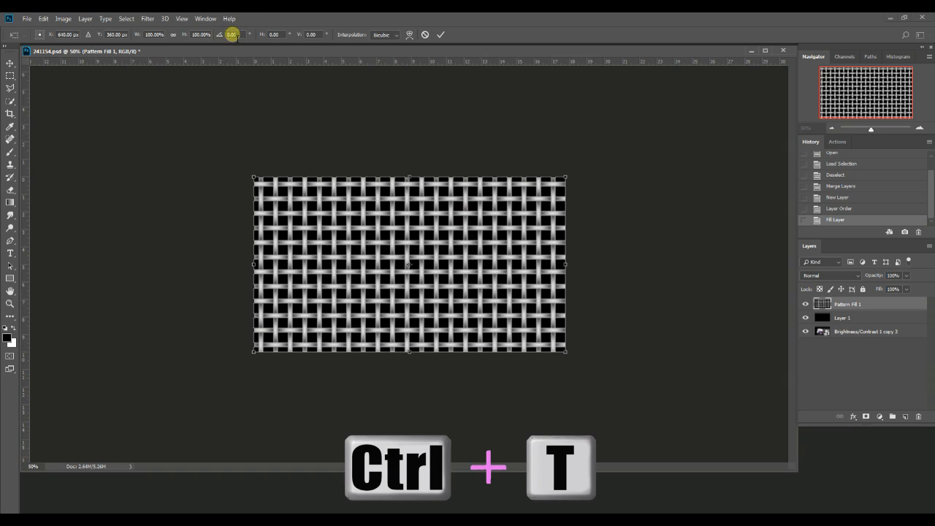
{"action": "left_click", "coordinate": [231, 34]}
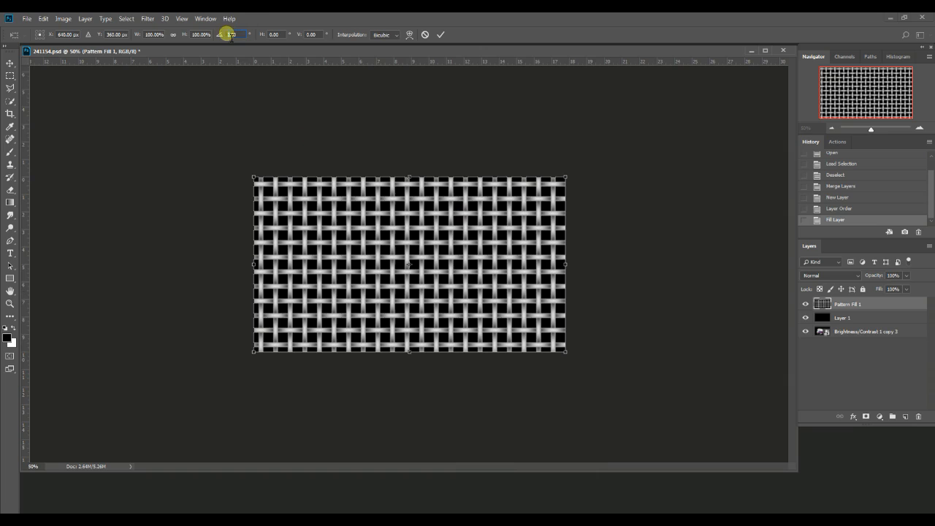
{"action": "type", "text": "45"}
{"action": "key", "text": "Return"}
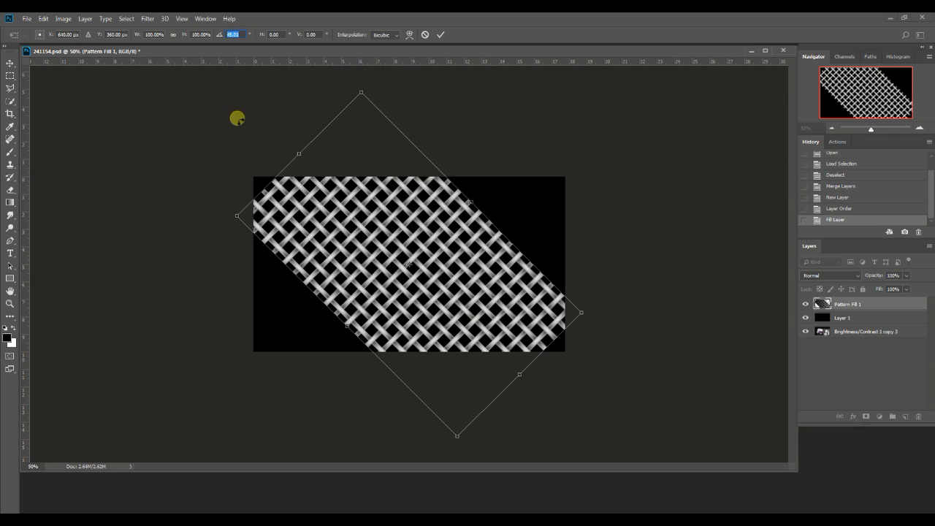
{"action": "key", "text": "Return"}
Scale the rotated pattern to 200% in width and height and apply the transform
{"action": "left_click", "coordinate": [149, 34]}
{"action": "type", "text": "200"}
{"action": "key", "text": "Tab"}
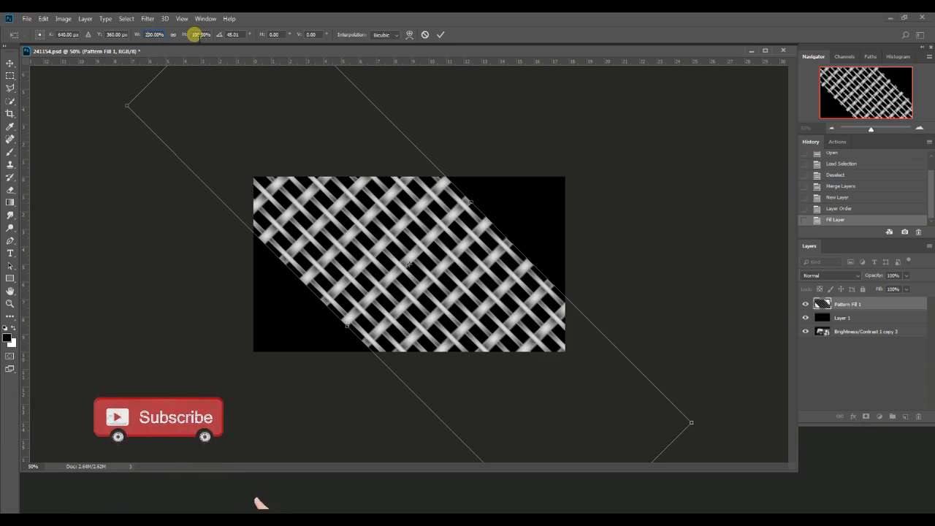
{"action": "type", "text": "200"}
{"action": "key", "text": "Return"}
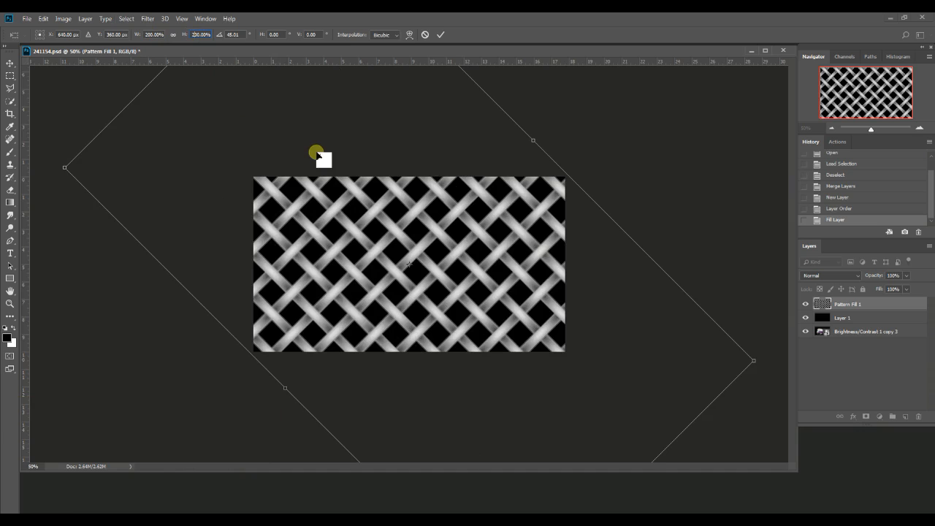
{"action": "key", "text": "Return"}
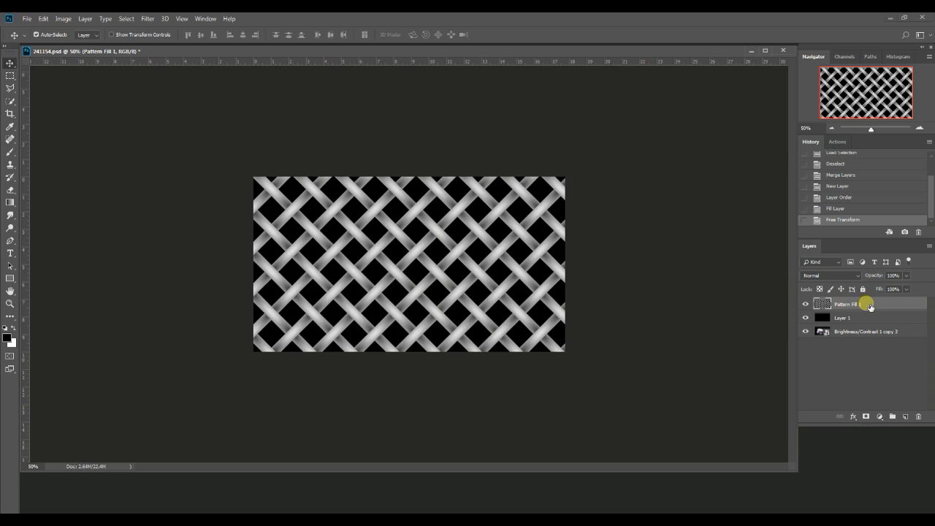
Select the whole canvas, crop the image to it to trim the enlarged pattern's overhang, and deselect
{"action": "key", "text": "ctrl+a"}
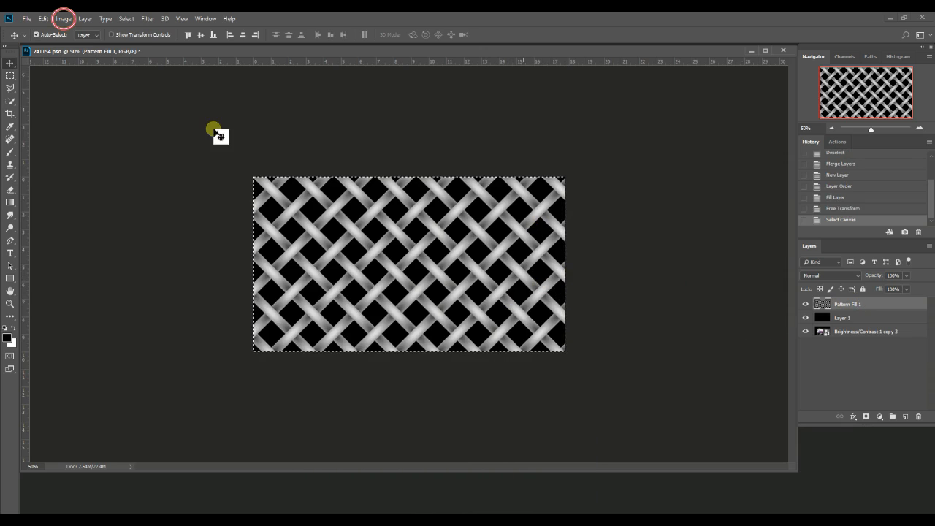
{"action": "left_click", "coordinate": [64, 19]}
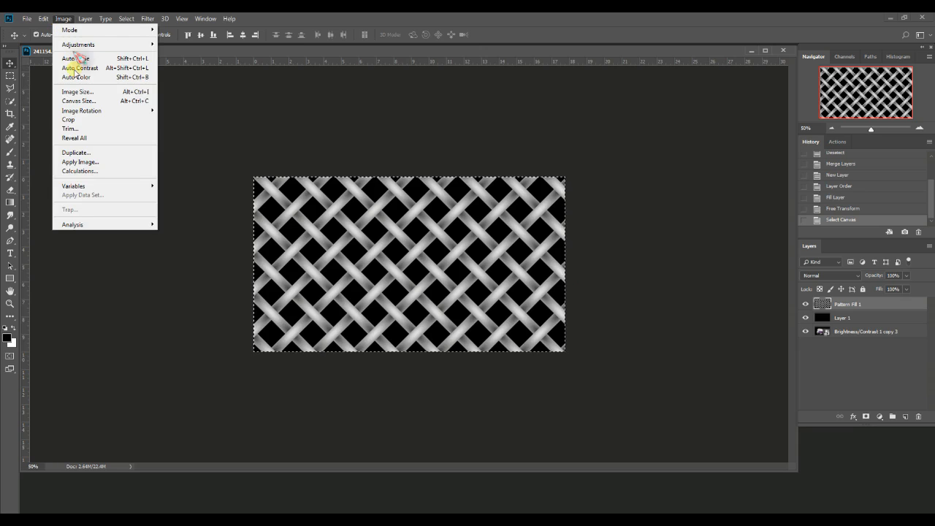
{"action": "left_click", "coordinate": [76, 121]}
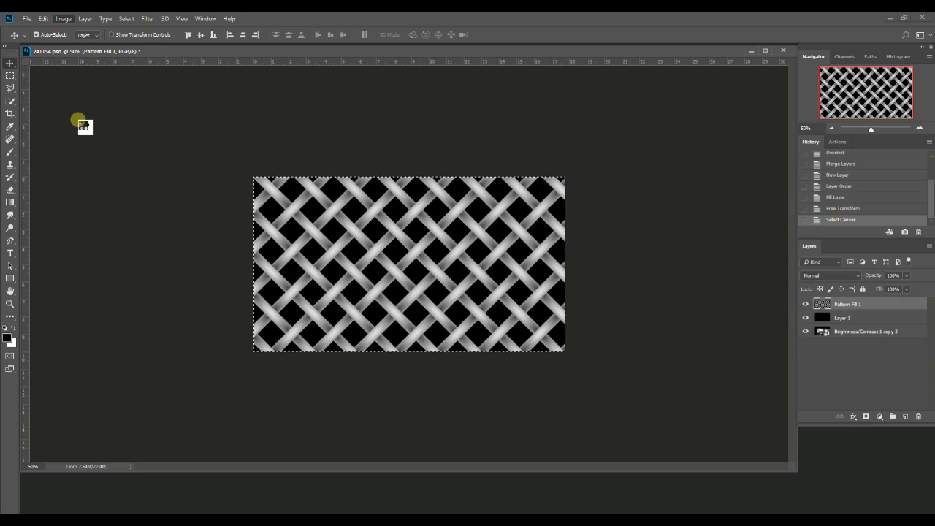
{"action": "key", "text": "ctrl+d"}
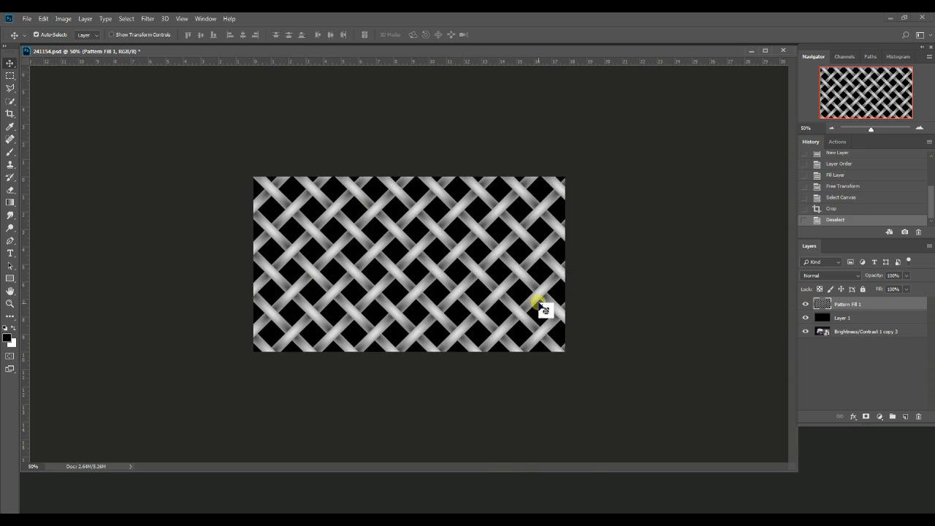
Squash the pattern to 50% height in the canvas's lower half and spread its bottom corners outward to about 310% width as a perspective floor
{"action": "key", "text": "ctrl+t"}
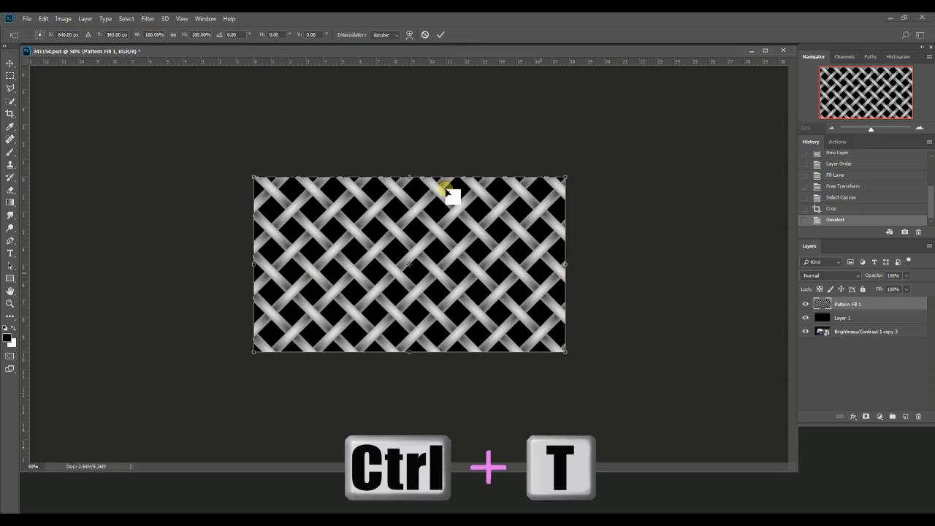
{"action": "left_click_drag", "start_coordinate": [408, 177], "coordinate": [420, 268]}
{"action": "left_click_drag", "start_coordinate": [566, 352], "coordinate": [897, 368]}
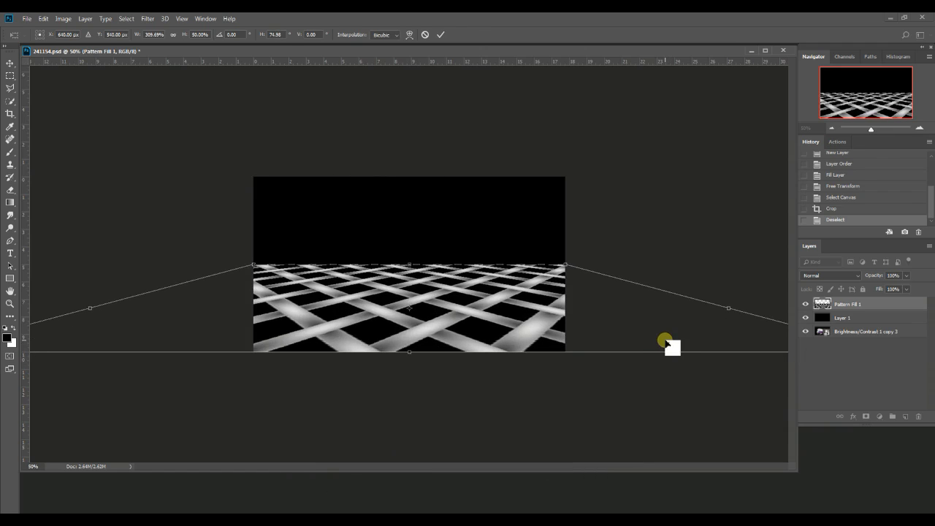
{"action": "key", "text": "Return"}
Crop away the perspective floor's overhang beyond the full canvas and clear the selection
{"action": "key", "text": "ctrl+a"}
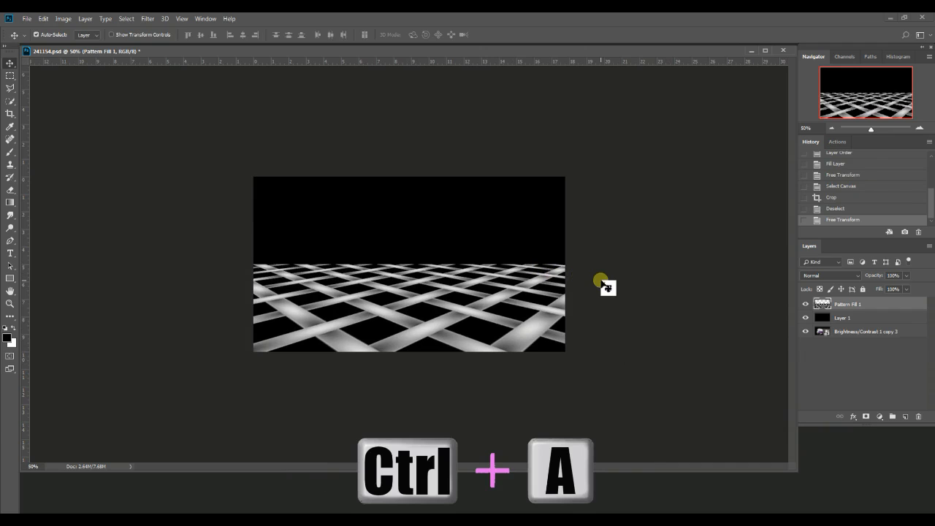
{"action": "key", "text": "ctrl+a"}
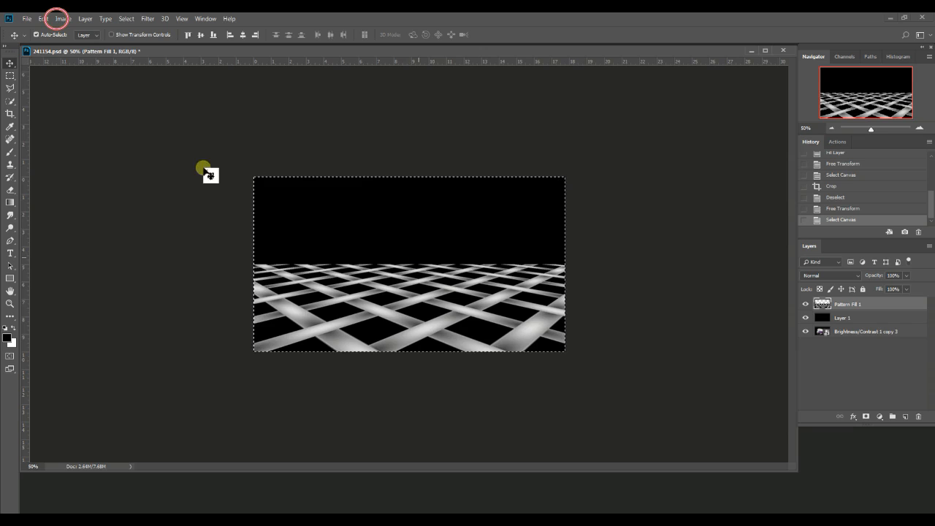
{"action": "left_click", "coordinate": [62, 18]}
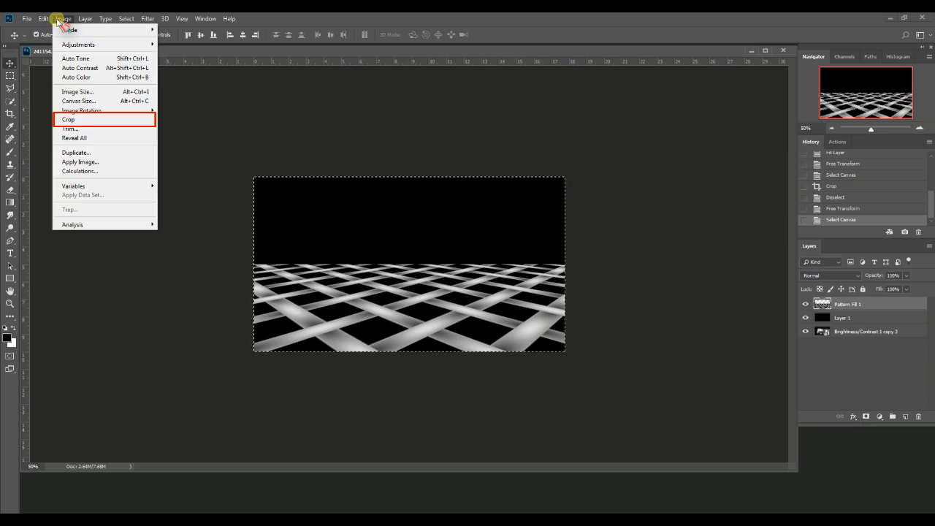
{"action": "left_click", "coordinate": [72, 119]}
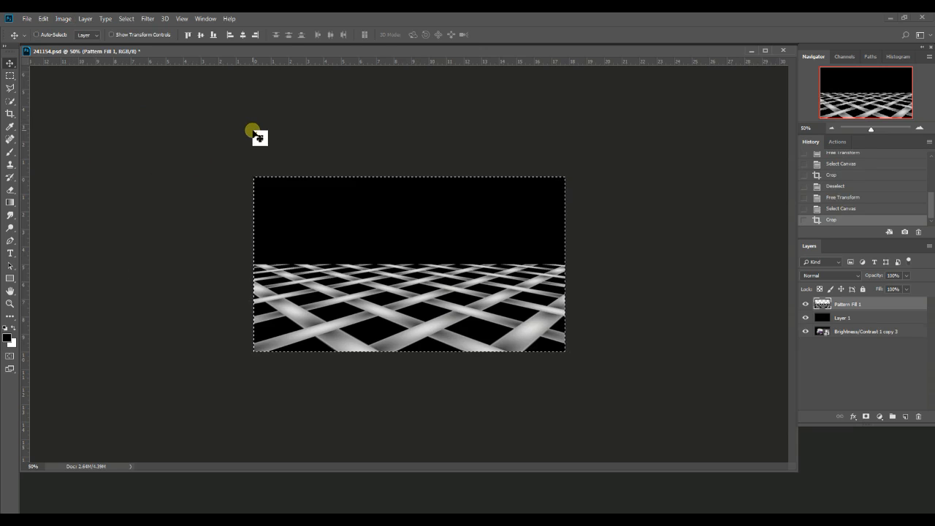
{"action": "key", "text": "ctrl+e"}
{"action": "key", "text": "ctrl+d"}
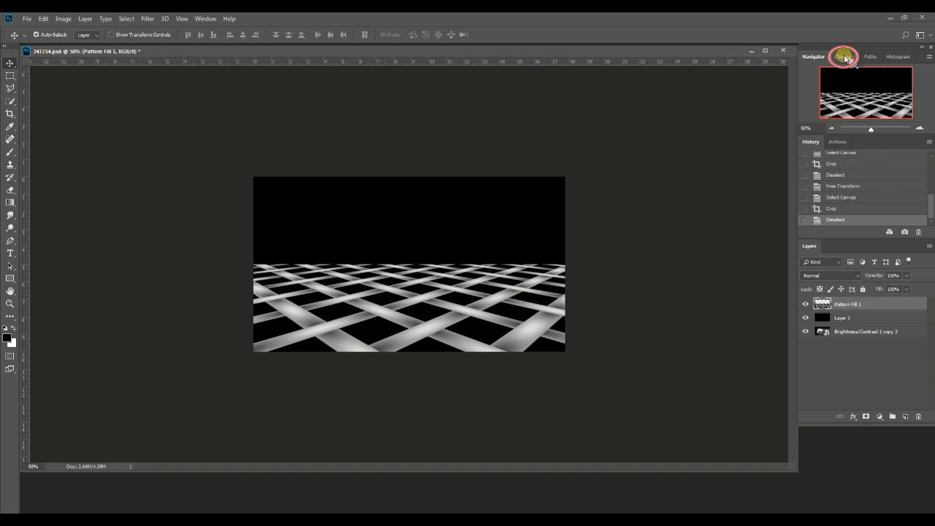
Clear the floor pattern's dark areas using an inverted selection of the image's bright tones, and delete the black layer beneath it
{"action": "left_click", "coordinate": [844, 57]}
{"action": "left_click", "coordinate": [875, 128]}
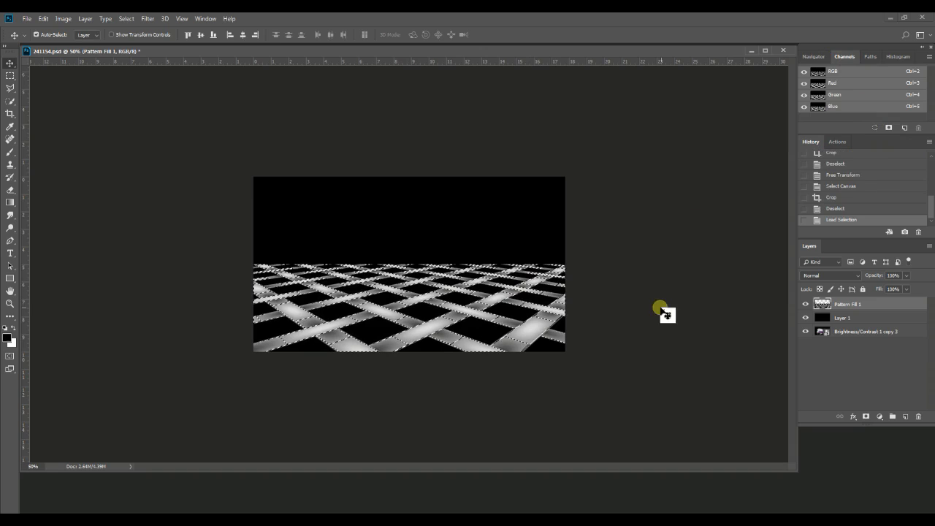
{"action": "key", "text": "ctrl+shift+i"}
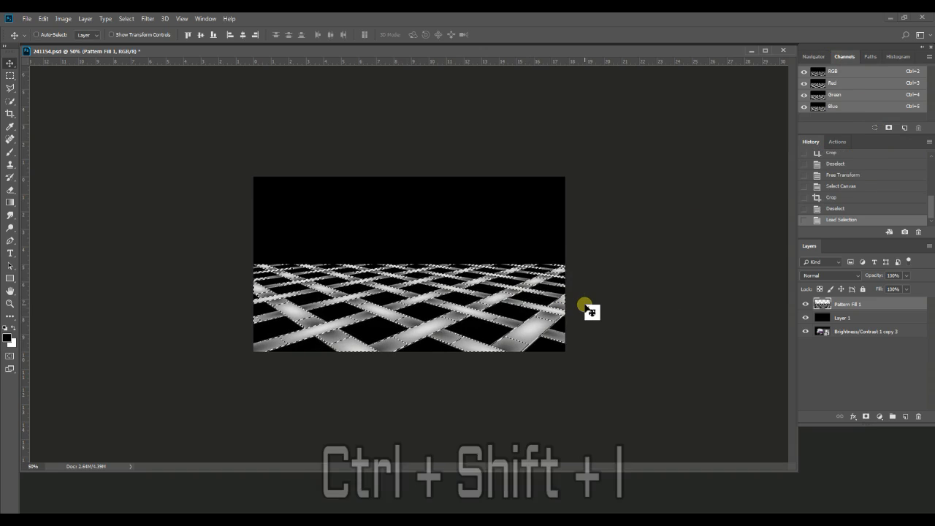
{"action": "key", "text": "Delete"}
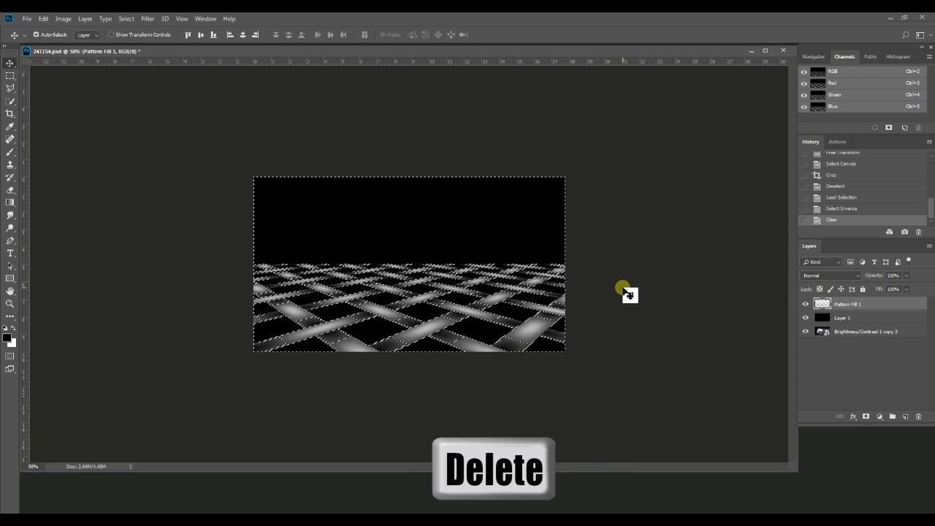
{"action": "key", "text": "ctrl+d"}
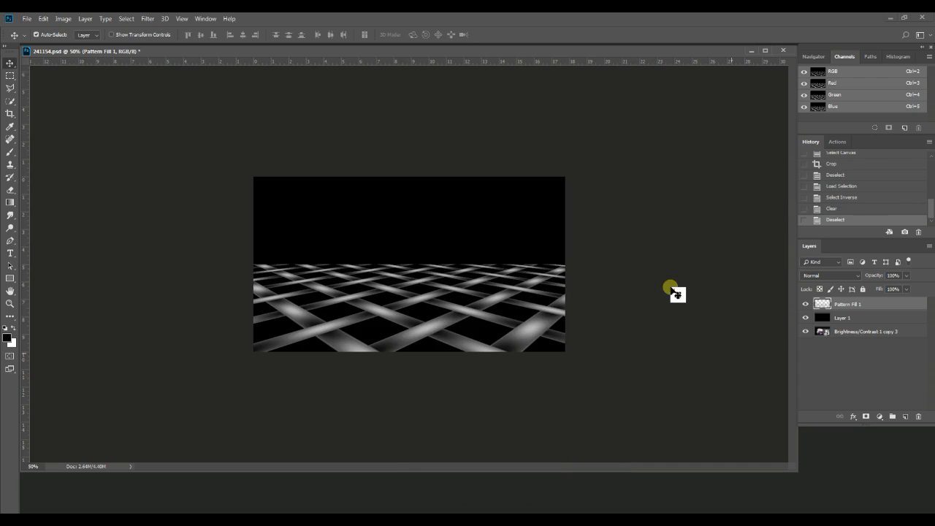
{"action": "left_click_drag", "start_coordinate": [856, 317], "coordinate": [921, 418]}
{"action": "left_click", "coordinate": [818, 319]}
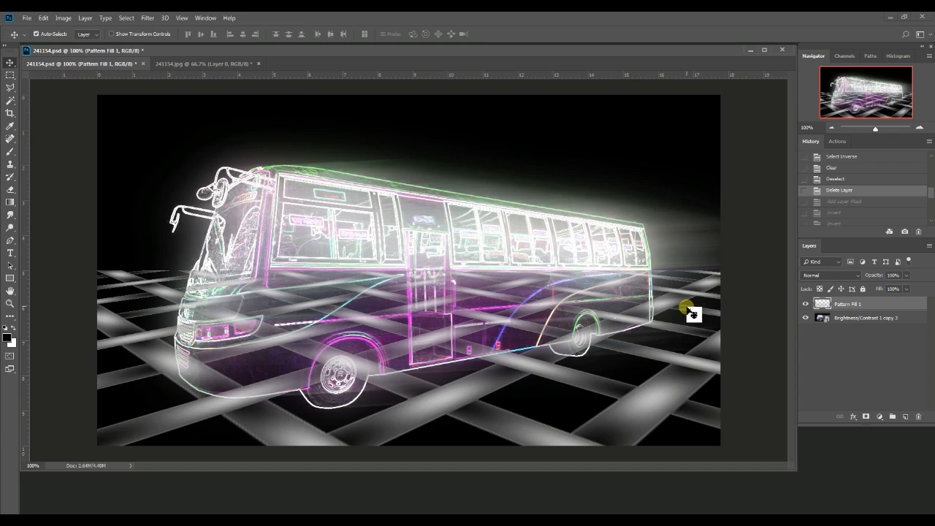
Copy the cut-out bus from 241154.jpg into 241154.psd and align it over the neon bus
{"action": "left_click", "coordinate": [192, 64]}
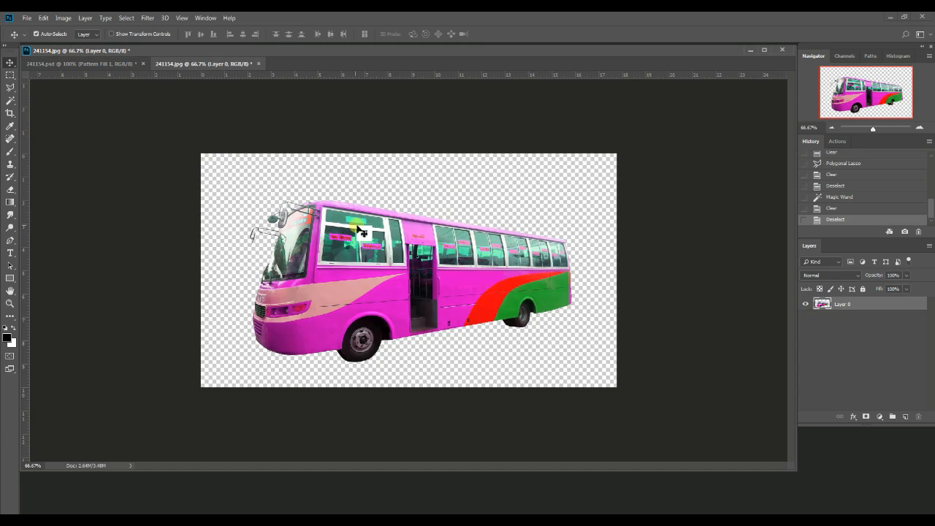
{"action": "left_click_drag", "start_coordinate": [362, 236], "coordinate": [314, 222]}
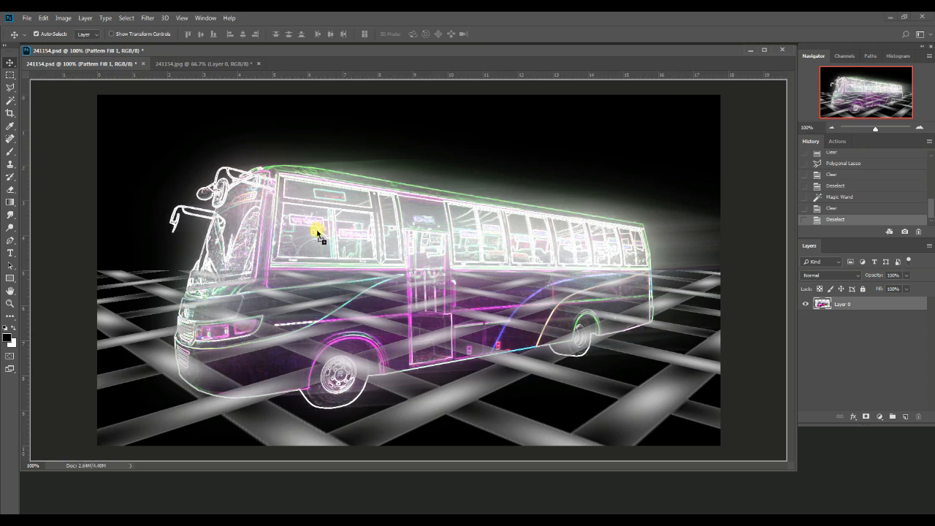
{"action": "left_click_drag", "start_coordinate": [373, 255], "coordinate": [380, 264]}
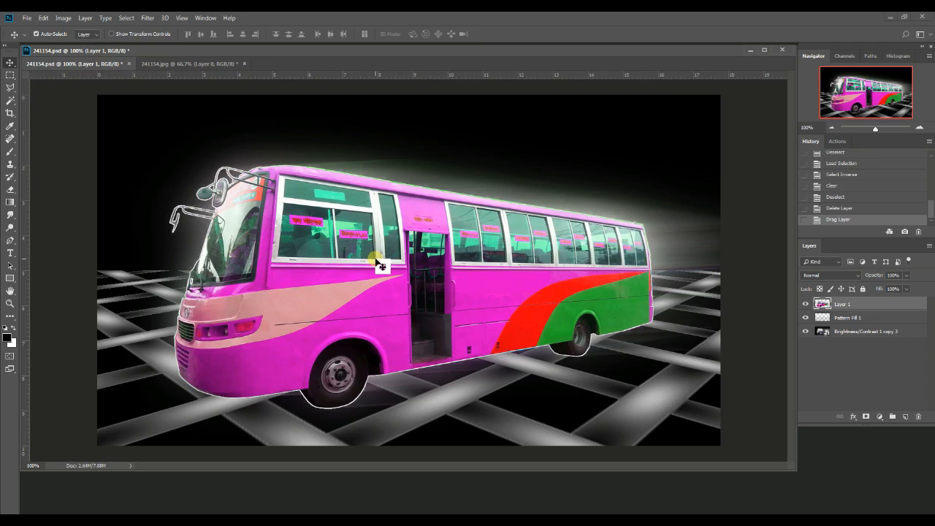
Load the copied bus layer's outline as a selection and delete that layer
{"action": "left_click", "coordinate": [825, 304], "text": "ctrl"}
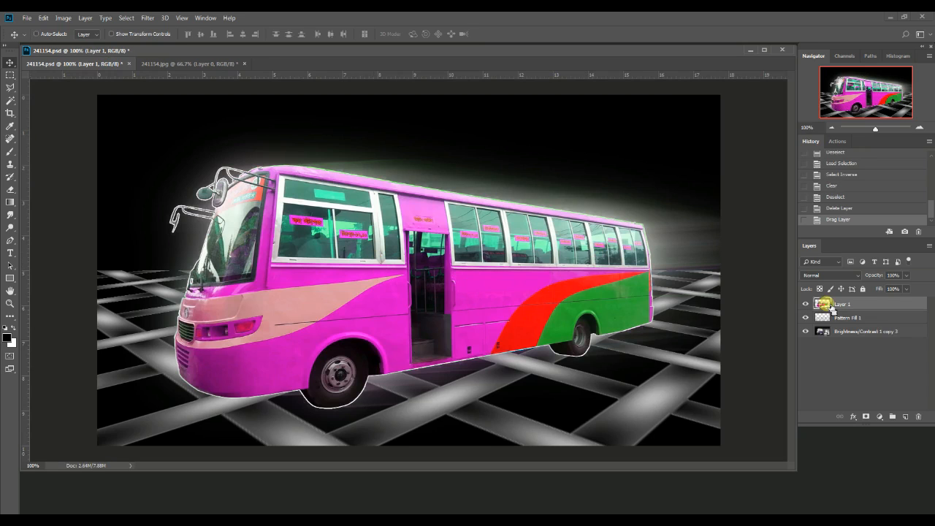
{"action": "left_click", "coordinate": [829, 306], "text": "ctrl"}
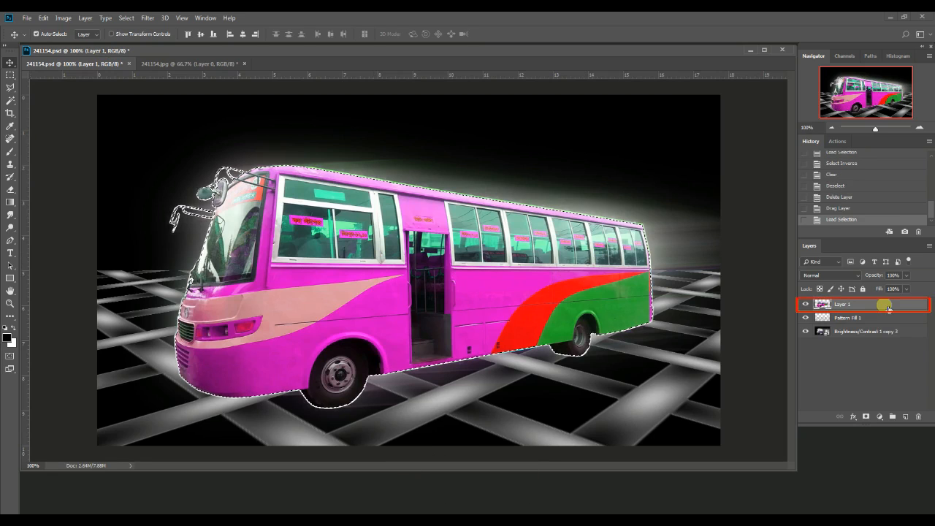
{"action": "left_click_drag", "start_coordinate": [877, 306], "coordinate": [920, 416]}
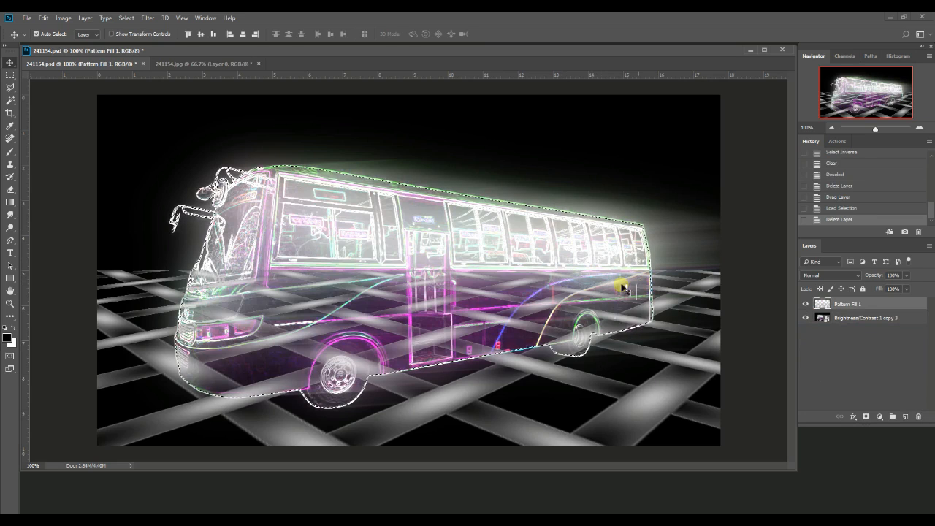
Add a layer mask to the pattern layer from the bus selection and invert it to hide the pattern over the bus
{"action": "left_click", "coordinate": [867, 416]}
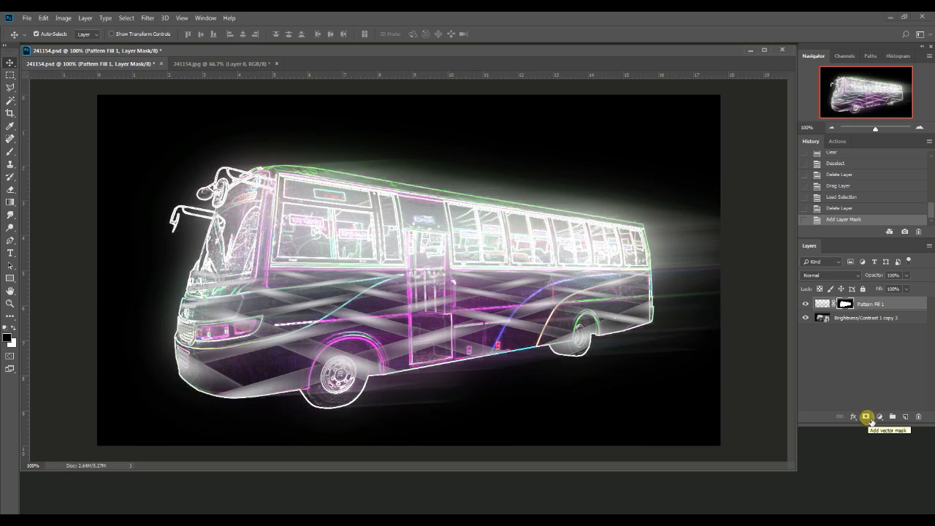
{"action": "key", "text": "ctrl+i"}
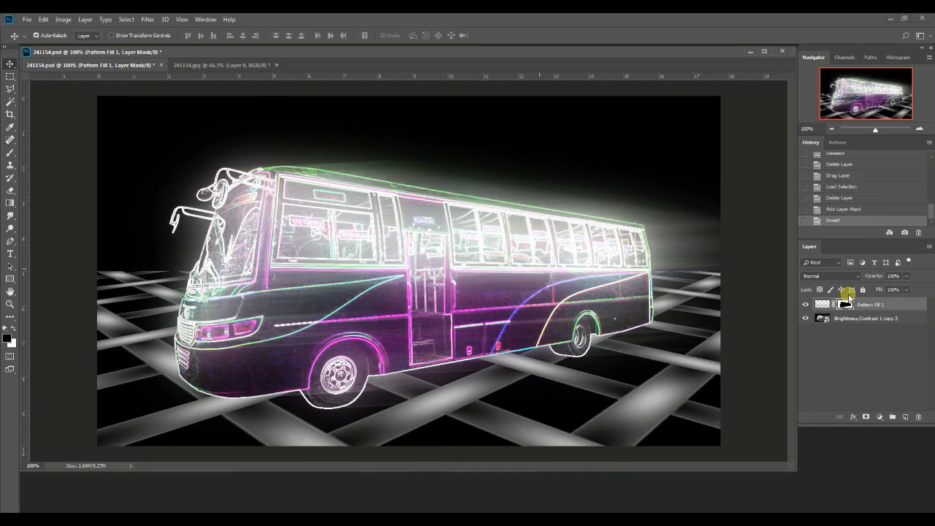
Add a blue Color Overlay effect to the Pattern Fill 1 layer's content
{"action": "left_click", "coordinate": [827, 305]}
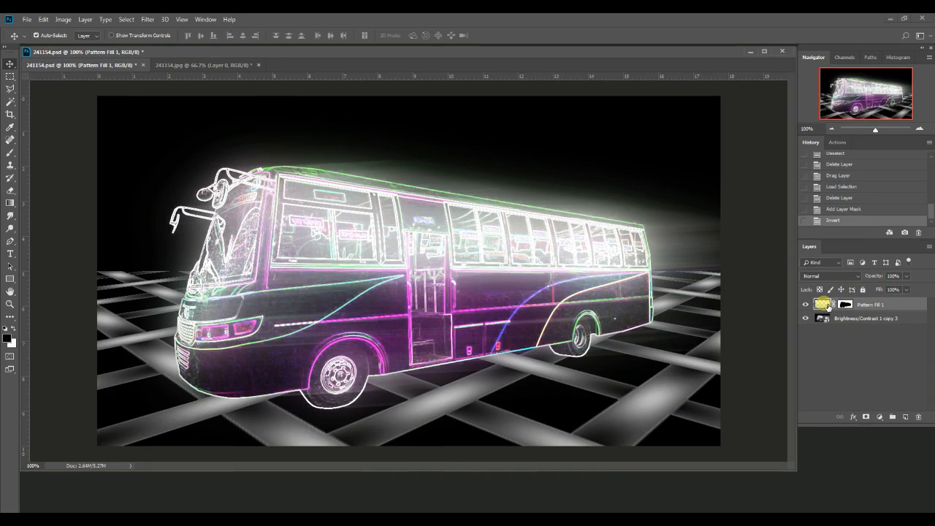
{"action": "double_click", "coordinate": [829, 306]}
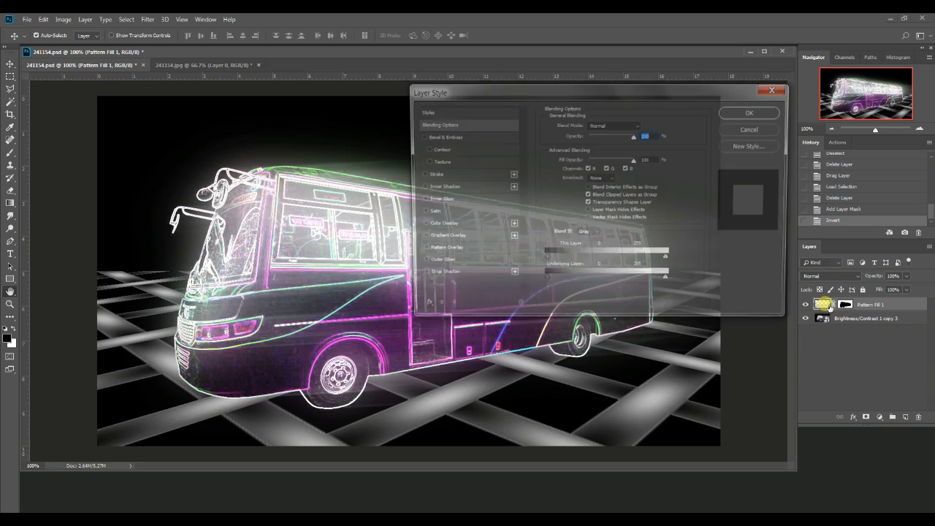
{"action": "left_click", "coordinate": [420, 226]}
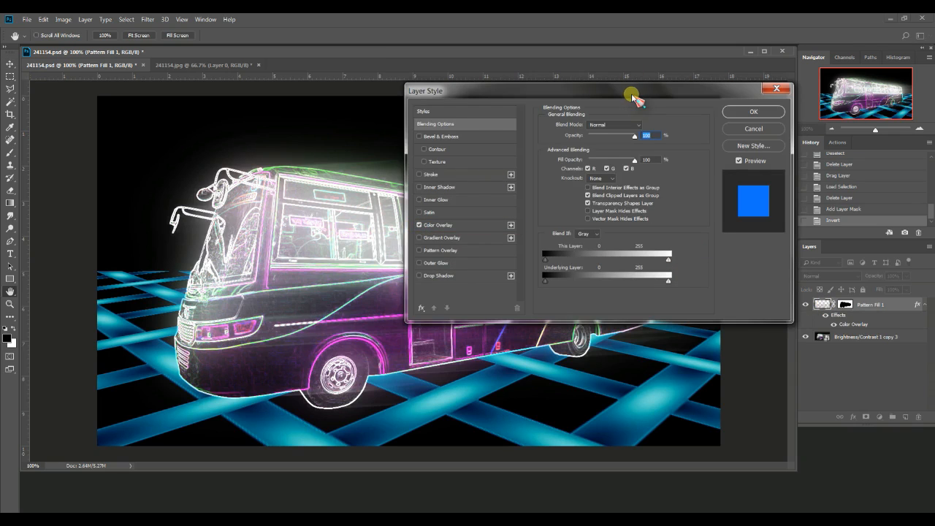
Add a blue Outer Glow with 3% spread to the Pattern Fill 1 layer and apply the layer style
{"action": "left_click", "coordinate": [418, 262]}
{"action": "left_click_drag", "start_coordinate": [672, 91], "coordinate": [787, 54]}
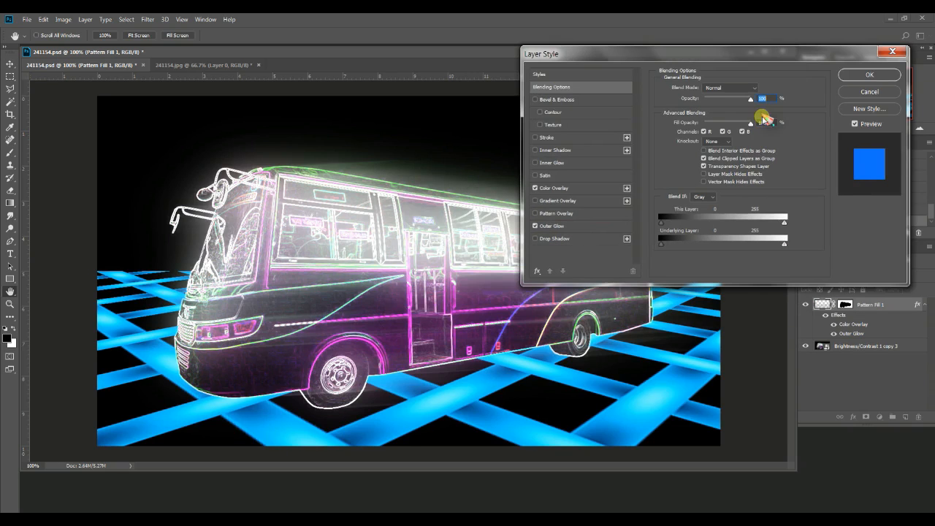
{"action": "left_click", "coordinate": [580, 226]}
{"action": "left_click_drag", "start_coordinate": [696, 163], "coordinate": [697, 163]}
{"action": "type", "text": "3"}
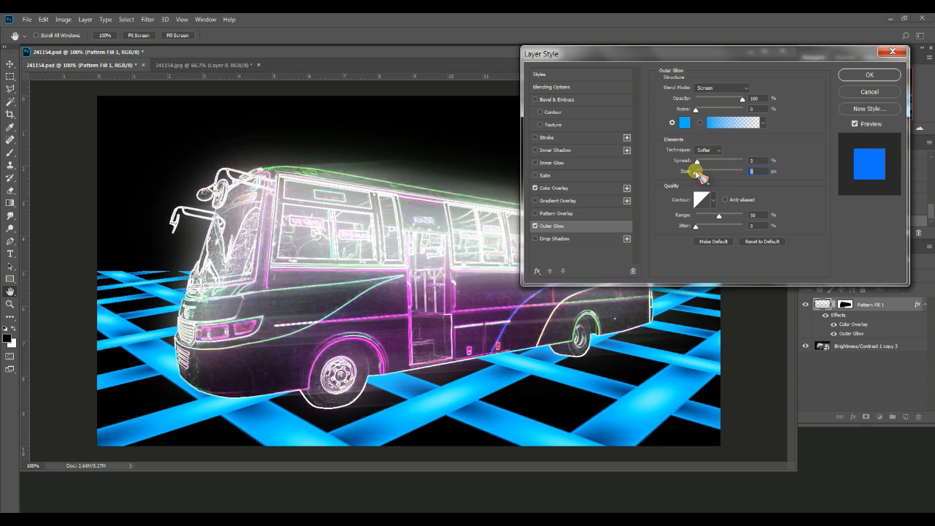
{"action": "type", "text": "40"}
{"action": "mouse_move", "coordinate": [705, 173]}
{"action": "left_mouse_down"}
{"action": "mouse_move", "coordinate": [699, 182]}
{"action": "mouse_move", "coordinate": [693, 176]}
{"action": "left_mouse_up"}
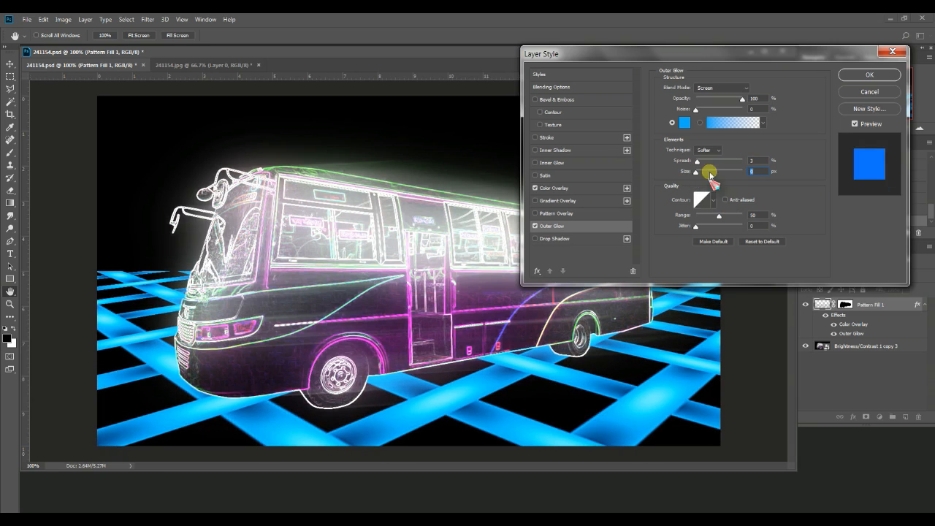
{"action": "left_click", "coordinate": [866, 74]}
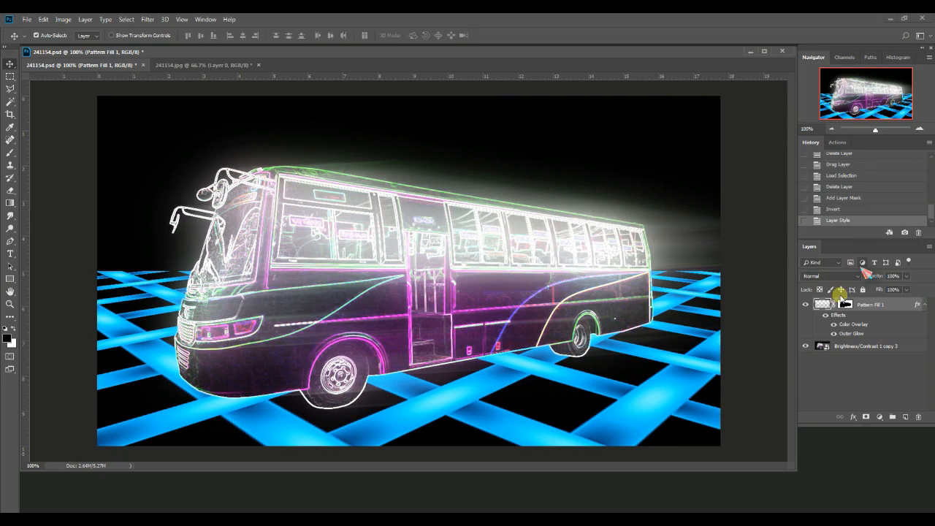
Unlink the pattern layer from its mask and lower the floor's far edge slightly with Free Transform
{"action": "left_click", "coordinate": [837, 305]}
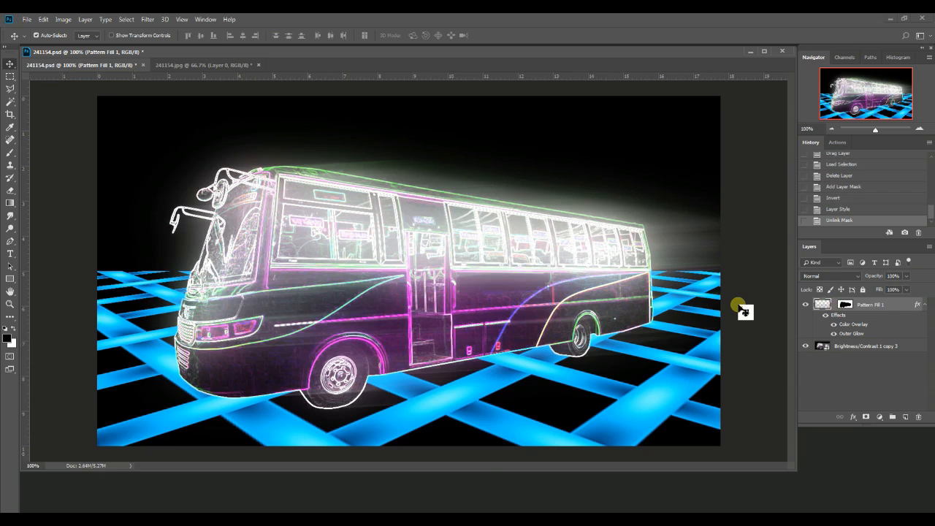
{"action": "key", "text": "ctrl+t"}
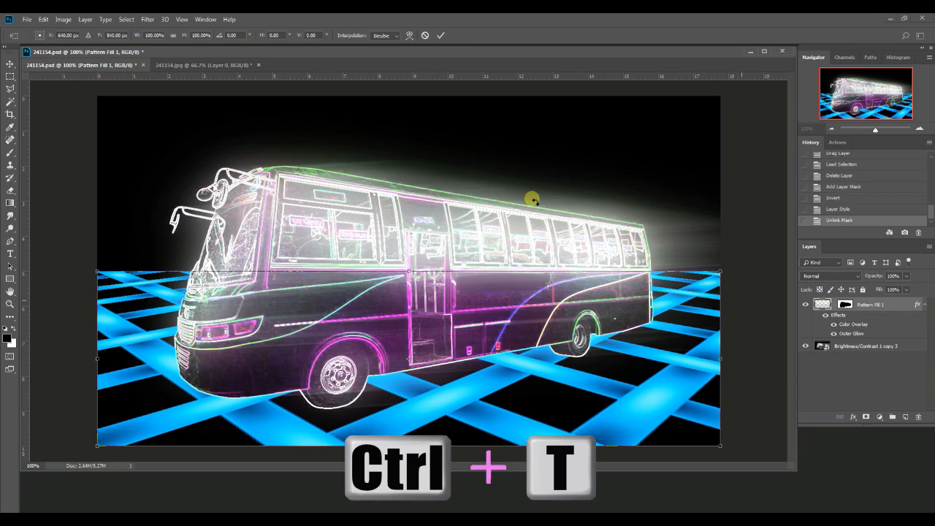
{"action": "mouse_move", "coordinate": [410, 280]}
{"action": "left_mouse_down"}
{"action": "mouse_move", "coordinate": [409, 266]}
{"action": "mouse_move", "coordinate": [415, 283]}
{"action": "left_mouse_up"}
{"action": "key", "text": "Return"}
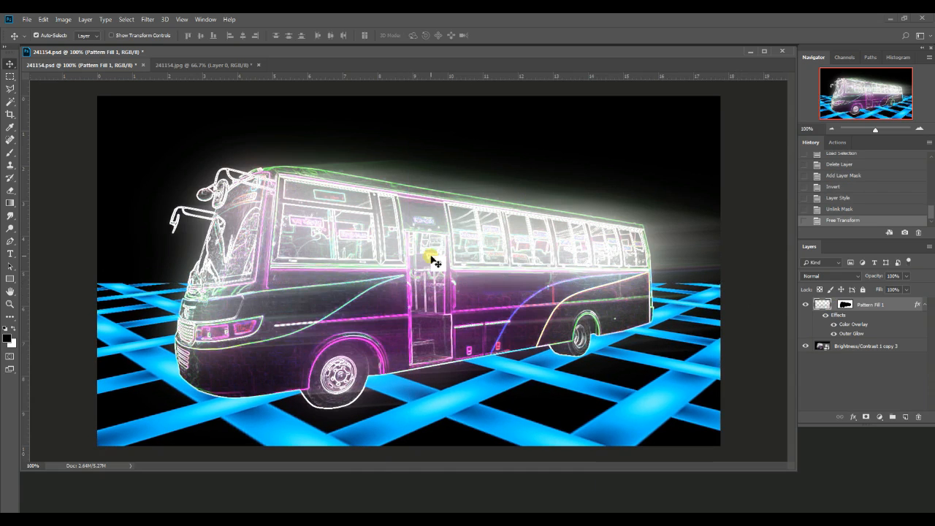
Move the Brightness/Contrast 1 copy 3 bus layer above the pattern layer and set its blend mode to Linear Dodge (Add)
{"action": "left_click", "coordinate": [926, 306]}
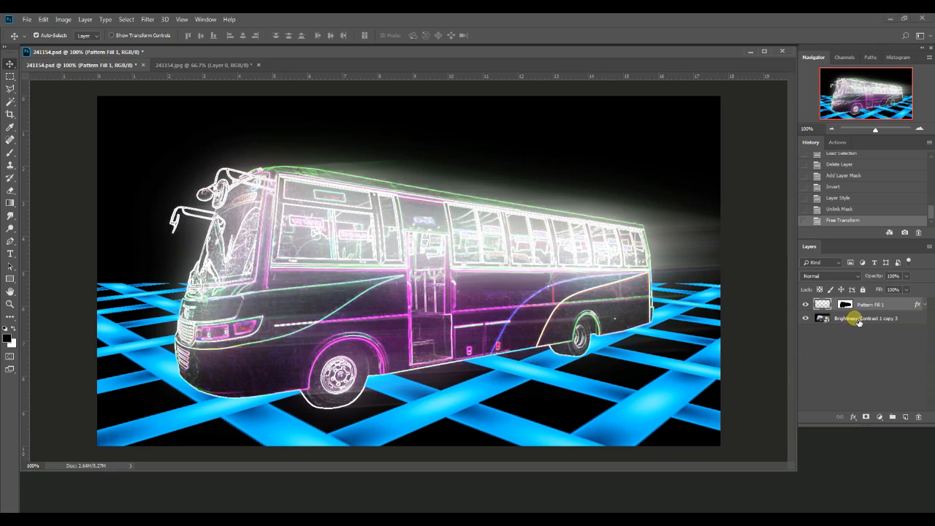
{"action": "left_click_drag", "start_coordinate": [858, 321], "coordinate": [858, 304]}
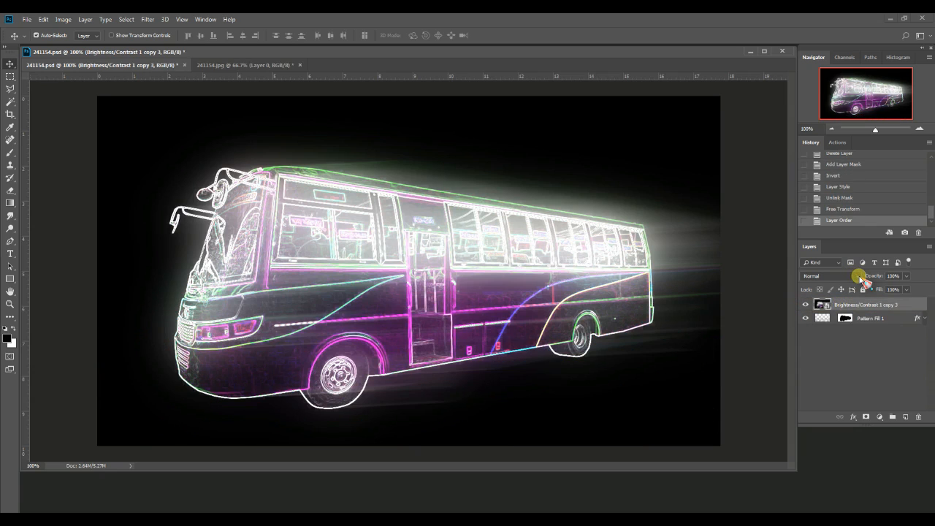
{"action": "left_click", "coordinate": [859, 277]}
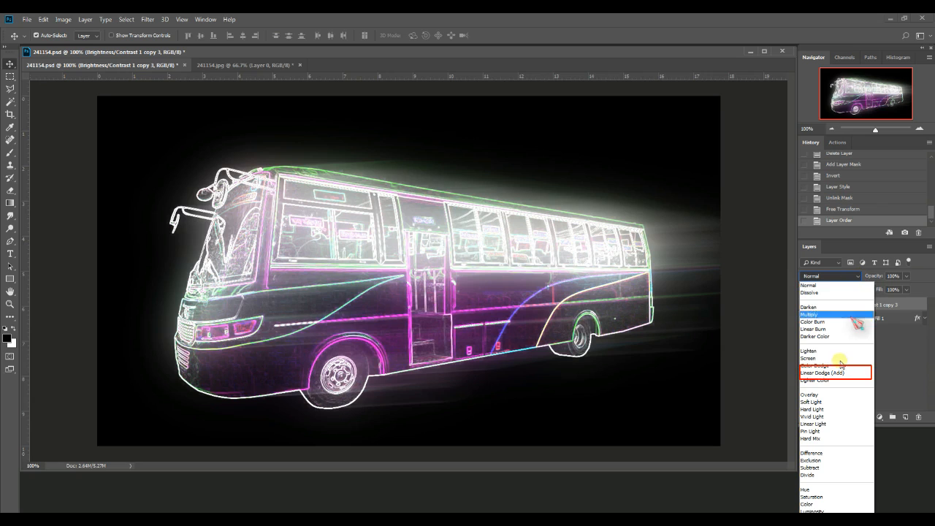
{"action": "left_click", "coordinate": [840, 373]}
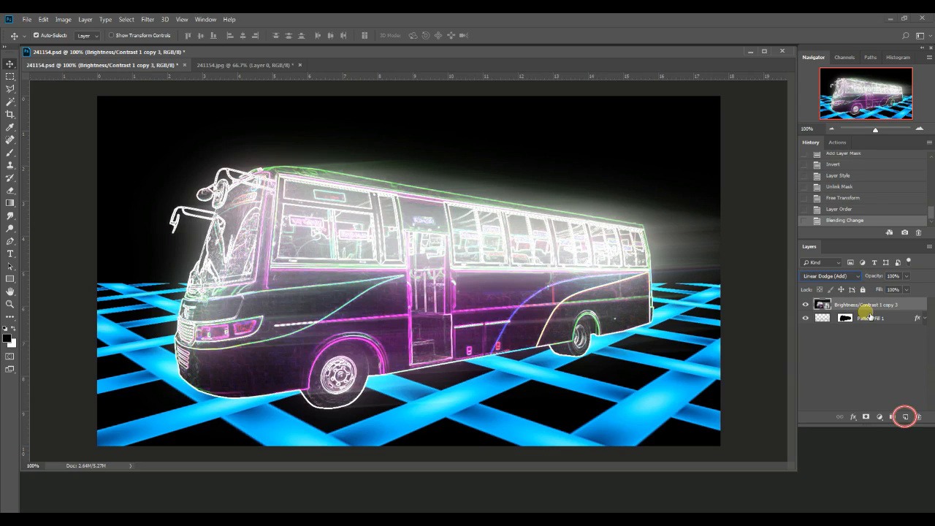
Create a new layer above the bus and set the background color to a bright blue
{"action": "left_click", "coordinate": [905, 417]}
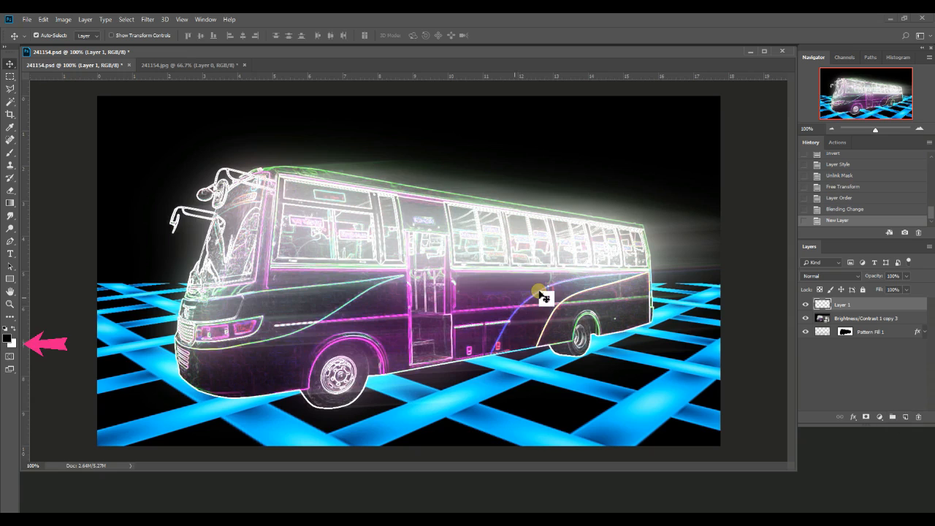
{"action": "left_click", "coordinate": [13, 343]}
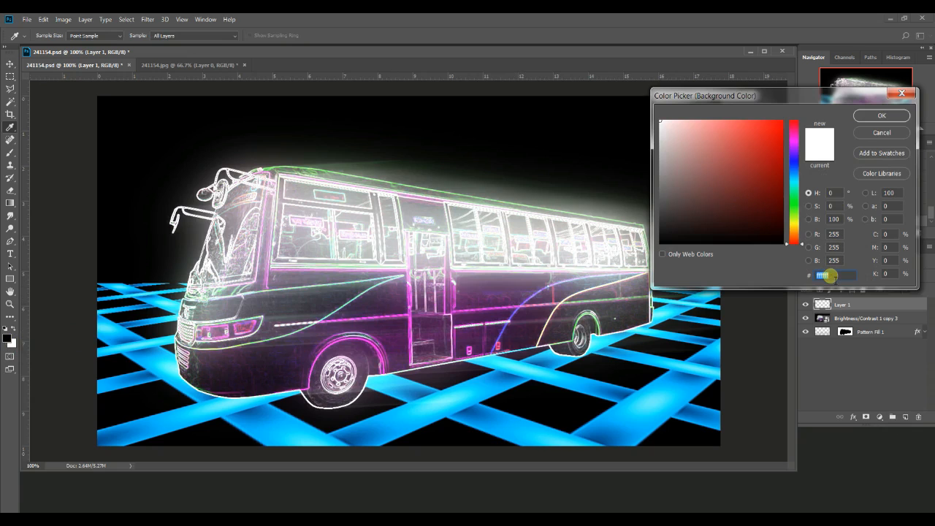
{"action": "type", "text": "1470ff"}
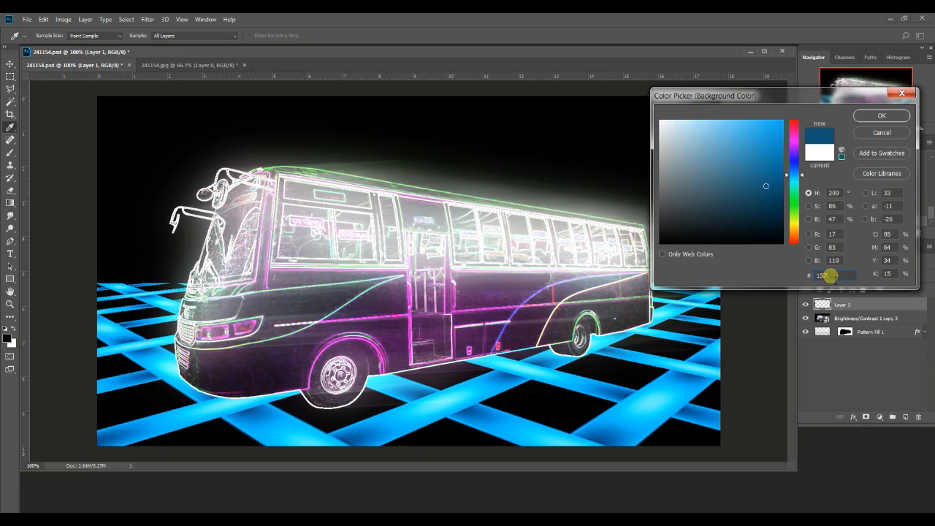
{"action": "key", "text": "Return"}
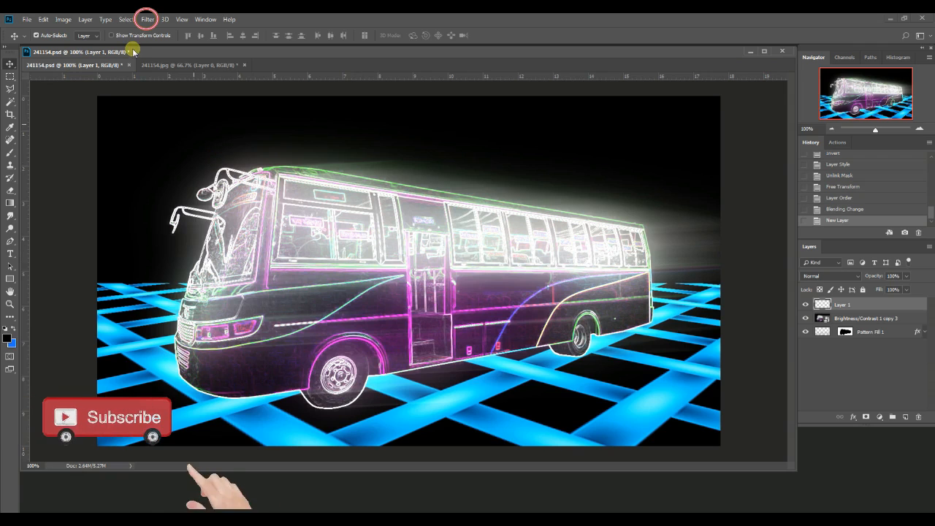
Fill the new layer with the Clouds render filter in black and blue
{"action": "left_click", "coordinate": [147, 20]}
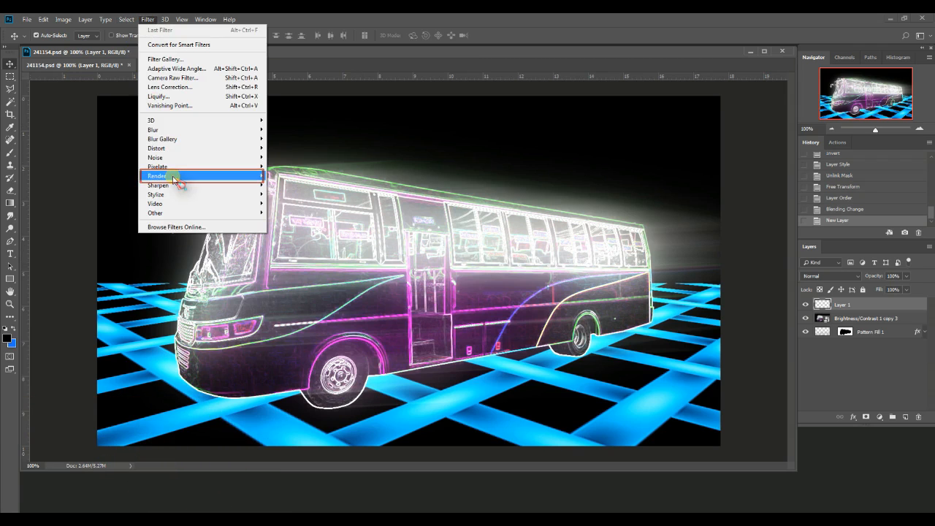
{"action": "mouse_move", "coordinate": [182, 176]}
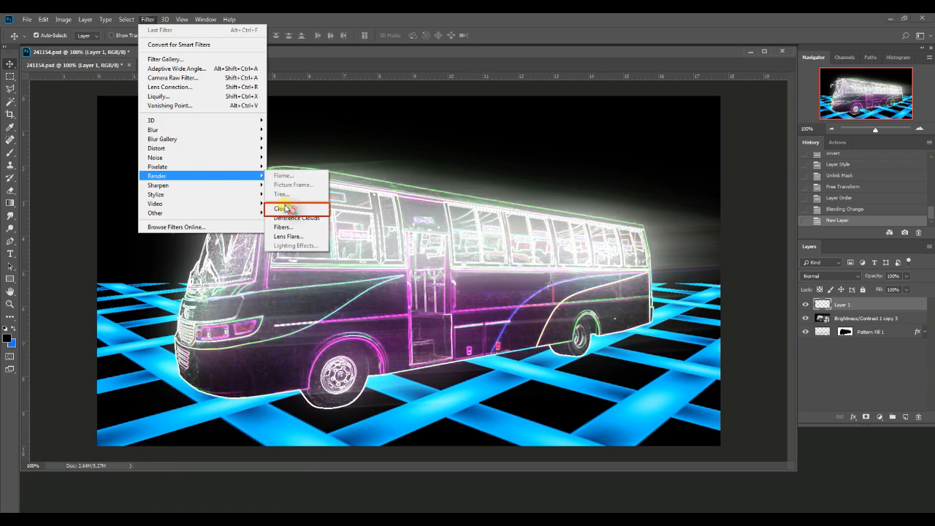
{"action": "left_click", "coordinate": [285, 209]}
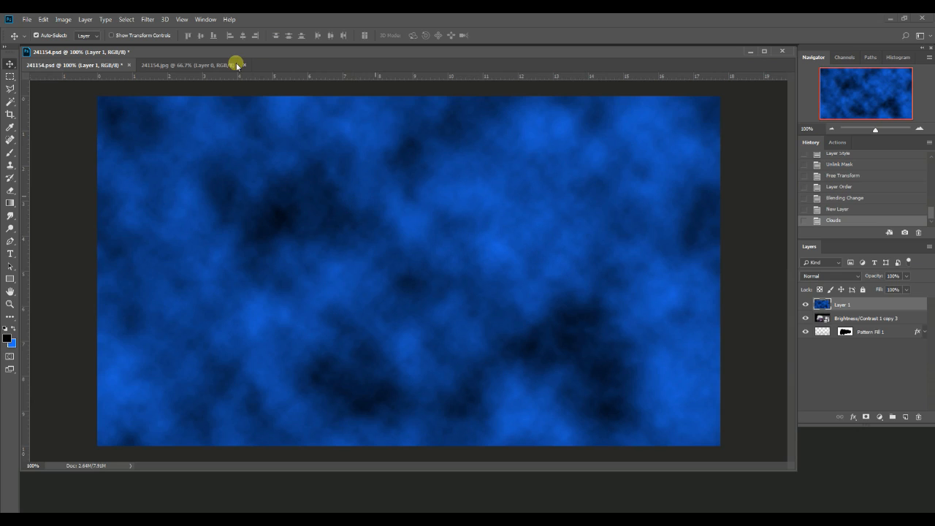
Apply Difference Clouds to the cloud layer and set its blend mode to Linear Dodge (Add)
{"action": "left_click", "coordinate": [146, 20]}
{"action": "mouse_move", "coordinate": [193, 179]}
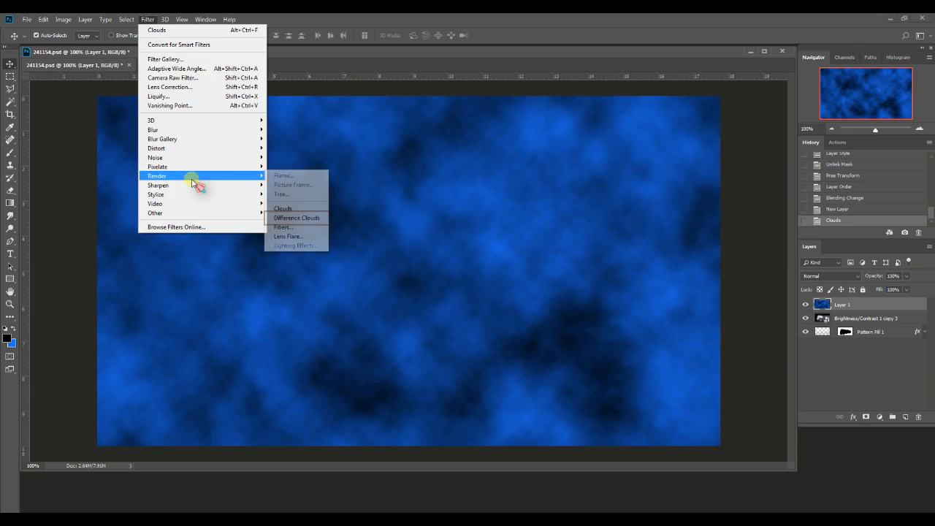
{"action": "left_click", "coordinate": [299, 218]}
{"action": "key", "text": "ctrl+f"}
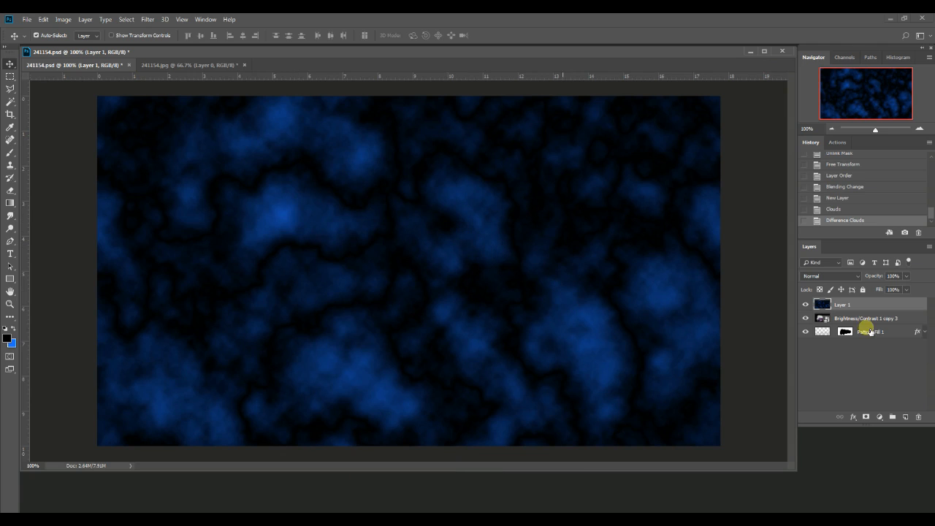
{"action": "left_click", "coordinate": [858, 277]}
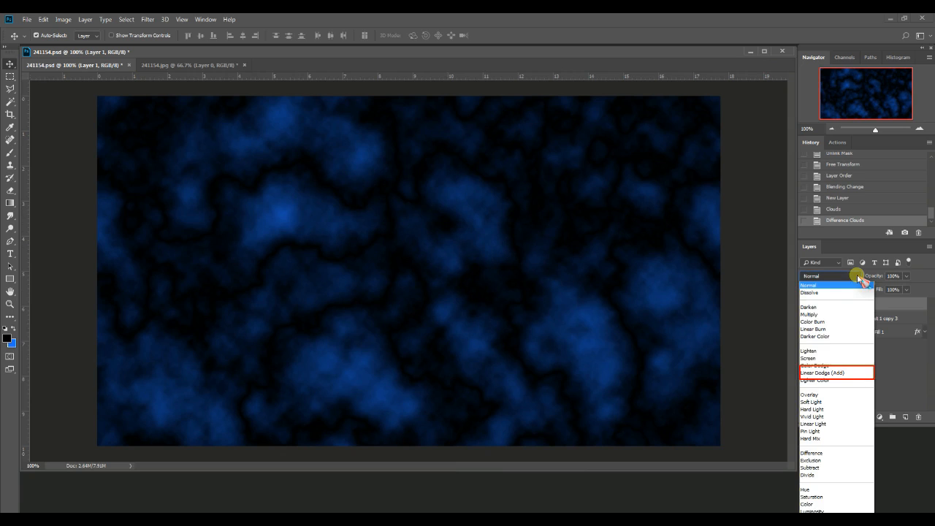
{"action": "left_click", "coordinate": [831, 374]}
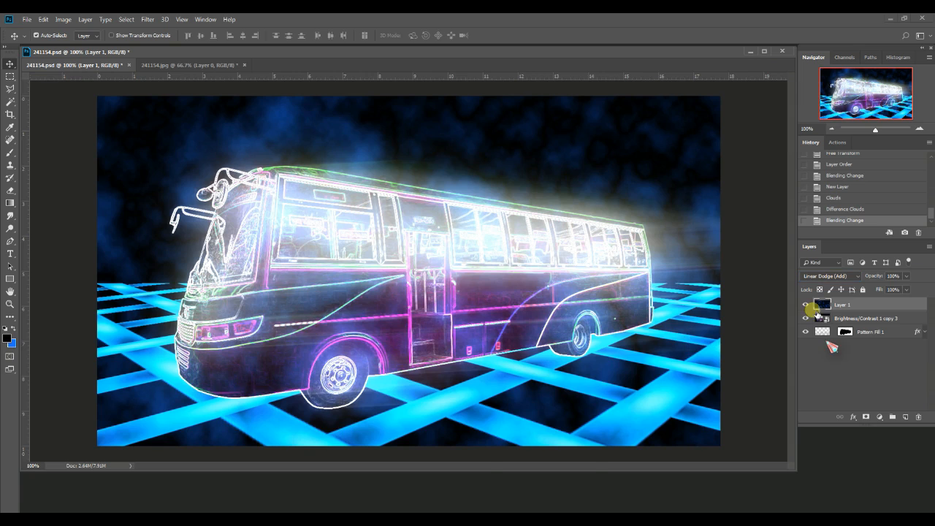
Squash the cloud layer to 53.47% height above the floor's horizon and widen its upper edge in perspective
{"action": "key", "text": "ctrl+t"}
{"action": "left_click_drag", "start_coordinate": [409, 445], "coordinate": [409, 283]}
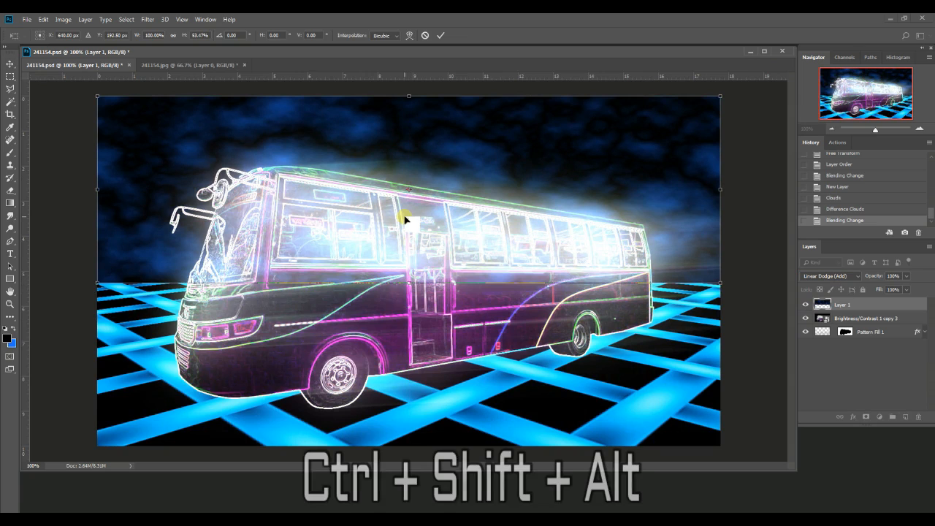
{"action": "left_click_drag", "start_coordinate": [734, 99], "coordinate": [913, 123]}
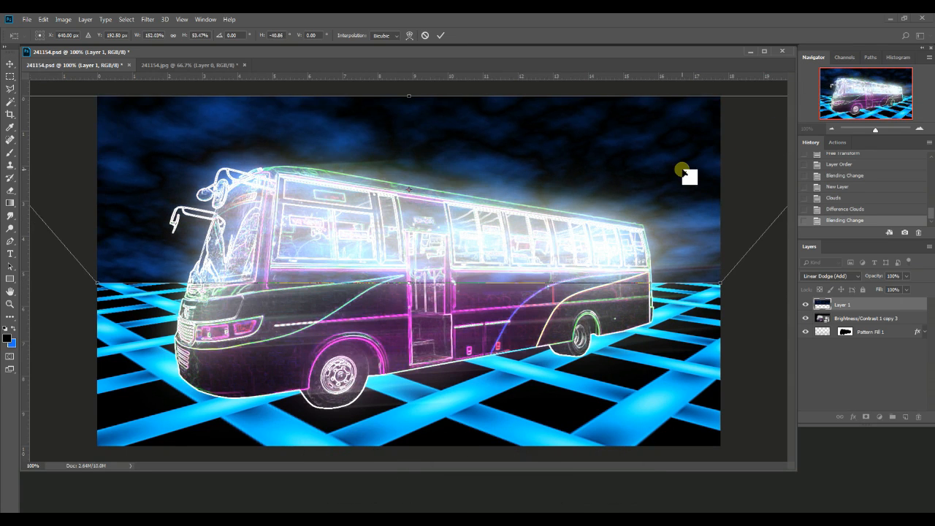
{"action": "key", "text": "Return"}
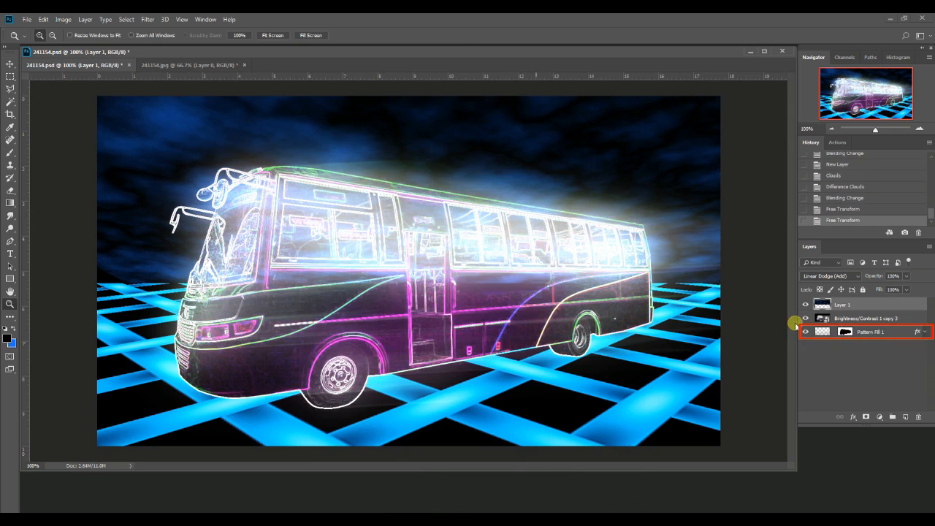
Copy the Pattern Fill 1 layer mask onto the cloud layer to hide the clouds over the bus
{"action": "left_click", "coordinate": [845, 333]}
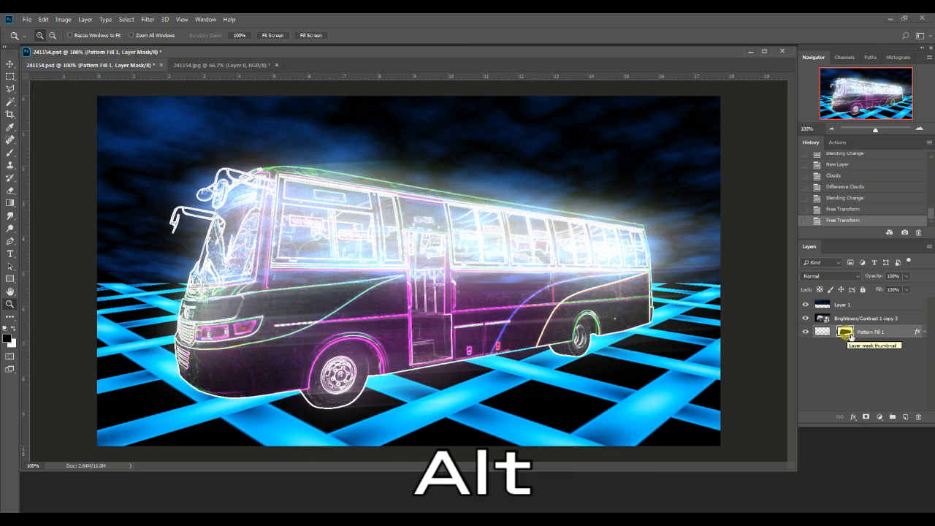
{"action": "left_click_drag", "start_coordinate": [850, 336], "coordinate": [866, 303]}
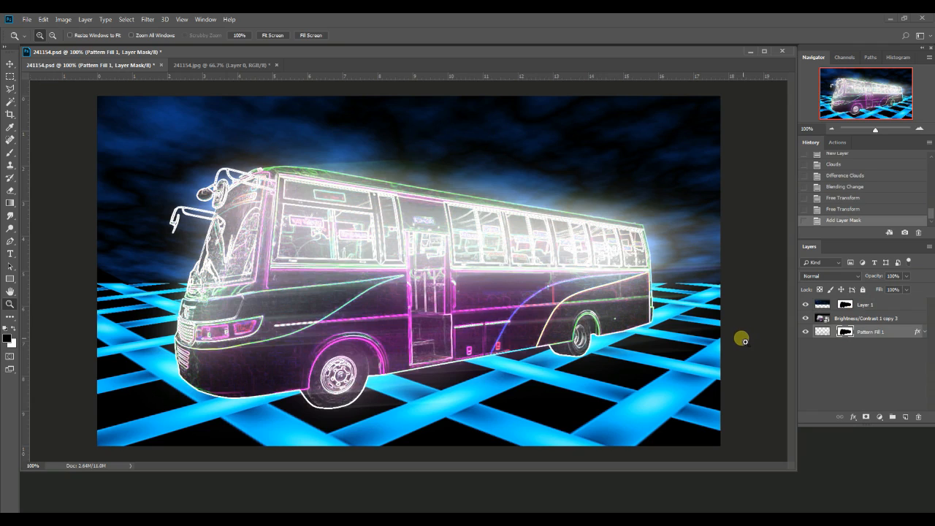
{"action": "left_click", "coordinate": [872, 308]}
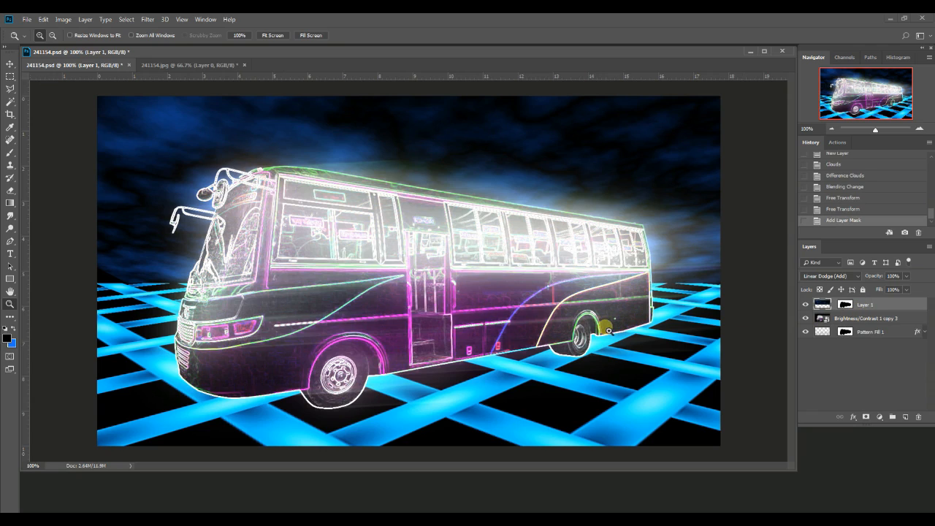
{"action": "key", "text": "v"}
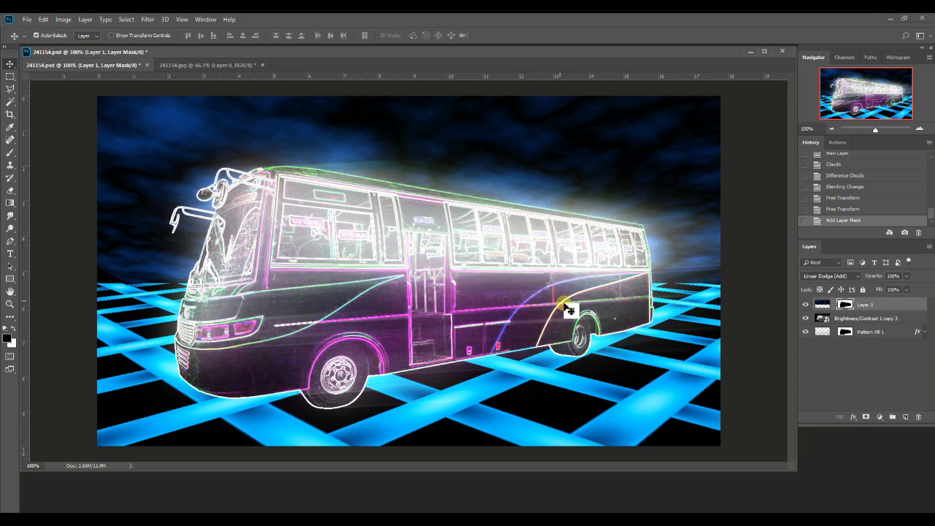
Duplicate the Brightness/Contrast 1 copy 3 layer
{"action": "left_click", "coordinate": [849, 322]}
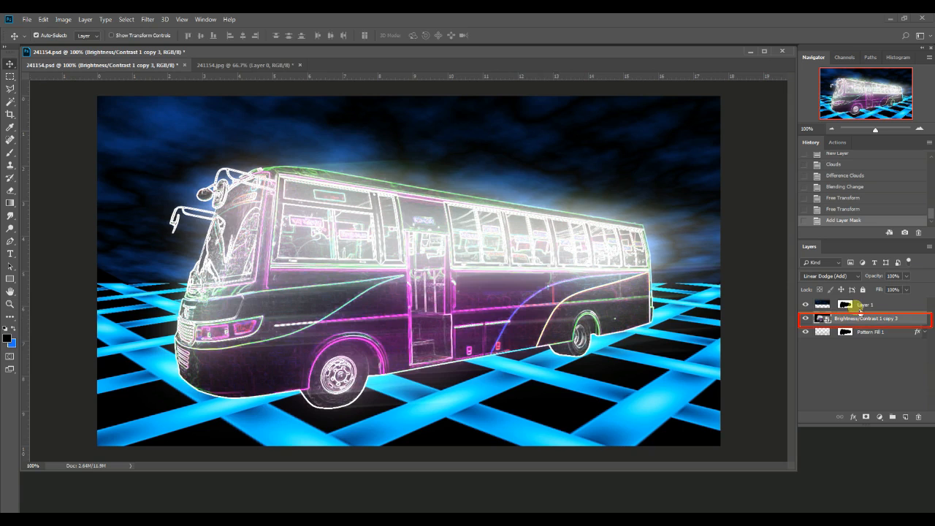
{"action": "right_click", "coordinate": [912, 319]}
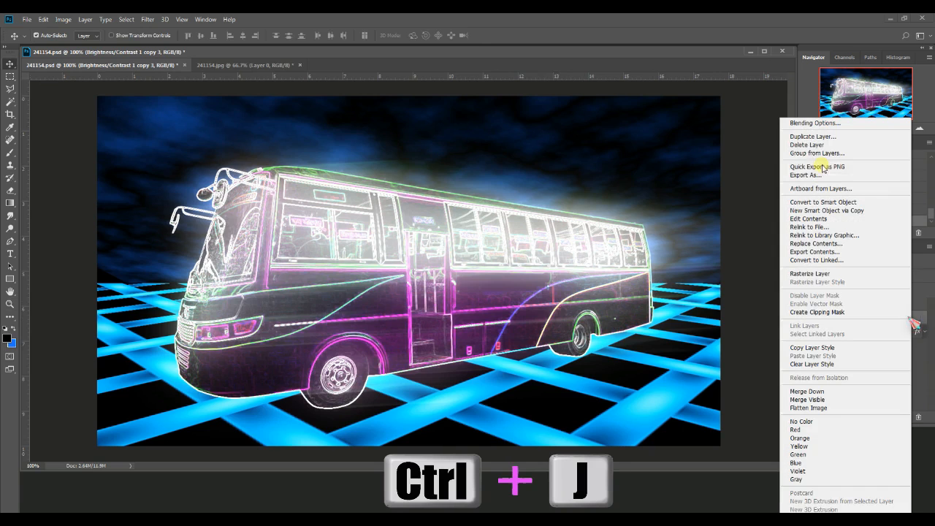
{"action": "left_click", "coordinate": [809, 136]}
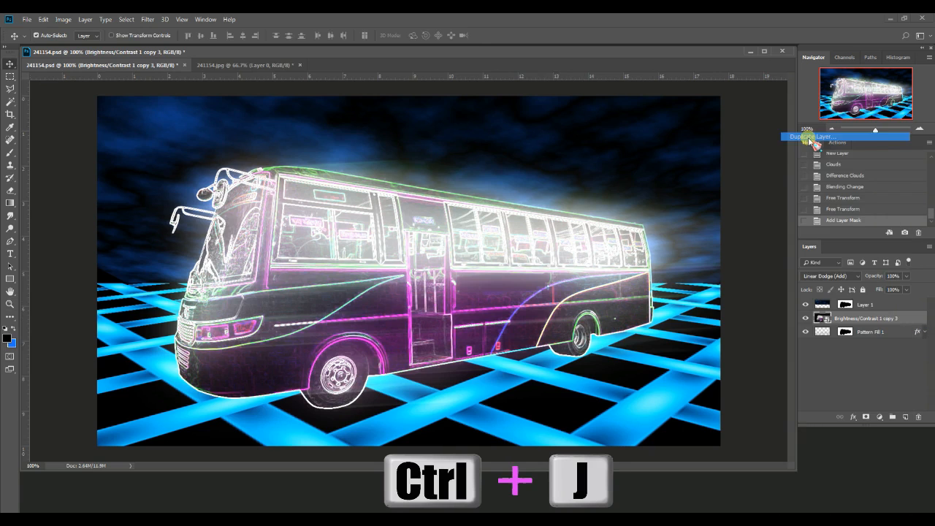
{"action": "left_click", "coordinate": [752, 141]}
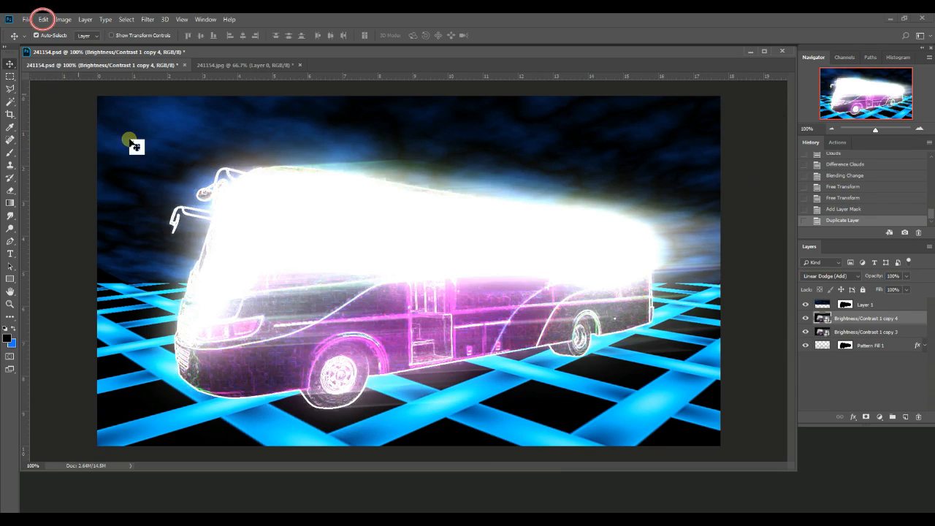
Flip the duplicated bus layer vertically and move it down beneath the original bus as a floor reflection
{"action": "left_click", "coordinate": [44, 21]}
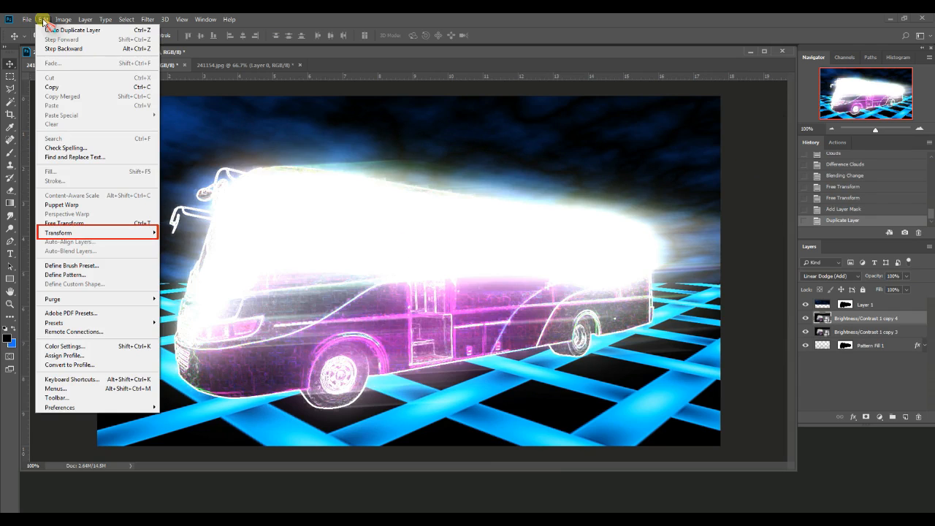
{"action": "left_click", "coordinate": [81, 234]}
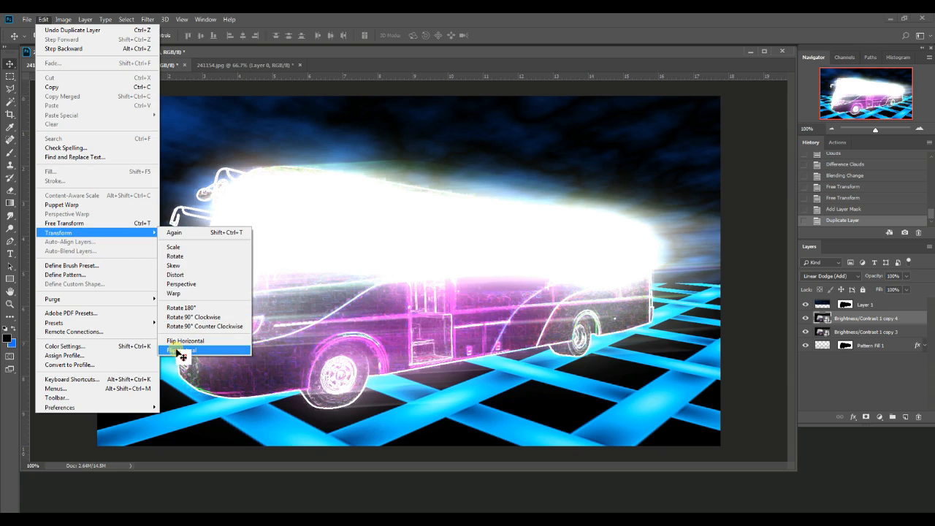
{"action": "left_click", "coordinate": [181, 351]}
{"action": "left_click_drag", "start_coordinate": [378, 285], "coordinate": [382, 441]}
{"action": "left_click", "coordinate": [10, 304]}
{"action": "left_click", "coordinate": [54, 35]}
{"action": "left_click", "coordinate": [333, 197]}
{"action": "left_click", "coordinate": [10, 64]}
{"action": "left_click_drag", "start_coordinate": [388, 377], "coordinate": [389, 377]}
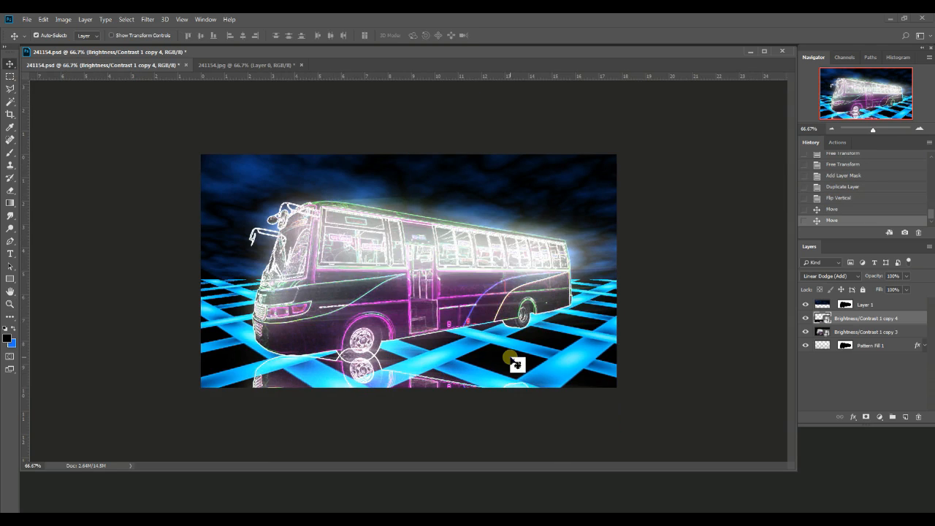
Free-transform the flipped bus, squashing it to about 54% height and rotating it to about 166.3° so it lines up under the wheels
{"action": "key", "text": "ctrl+t"}
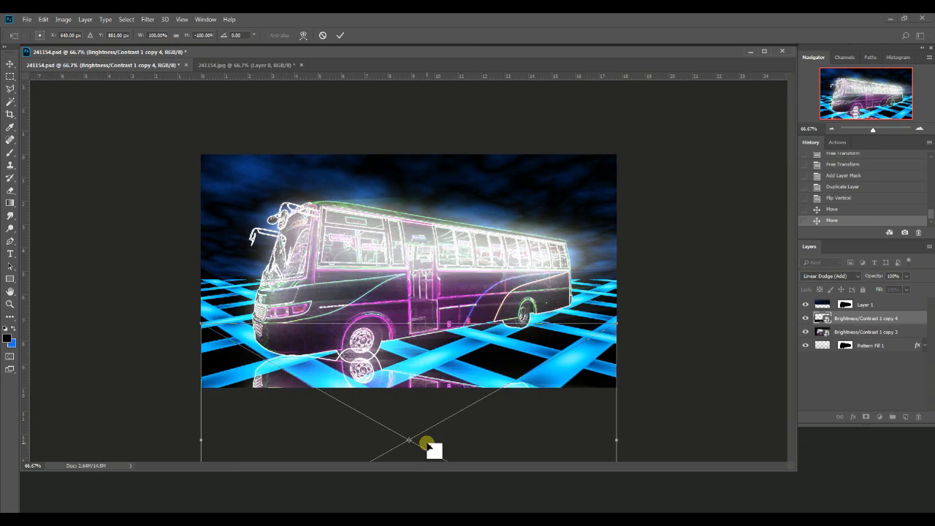
{"action": "left_click_drag", "start_coordinate": [428, 445], "coordinate": [431, 413]}
{"action": "left_click_drag", "start_coordinate": [408, 271], "coordinate": [413, 350]}
{"action": "left_click_drag", "start_coordinate": [633, 398], "coordinate": [634, 378]}
{"action": "left_click_drag", "start_coordinate": [490, 355], "coordinate": [496, 339]}
{"action": "left_click_drag", "start_coordinate": [422, 417], "coordinate": [428, 431]}
{"action": "left_click_drag", "start_coordinate": [648, 357], "coordinate": [645, 335]}
{"action": "left_click_drag", "start_coordinate": [430, 433], "coordinate": [434, 447]}
{"action": "left_click_drag", "start_coordinate": [655, 390], "coordinate": [655, 382]}
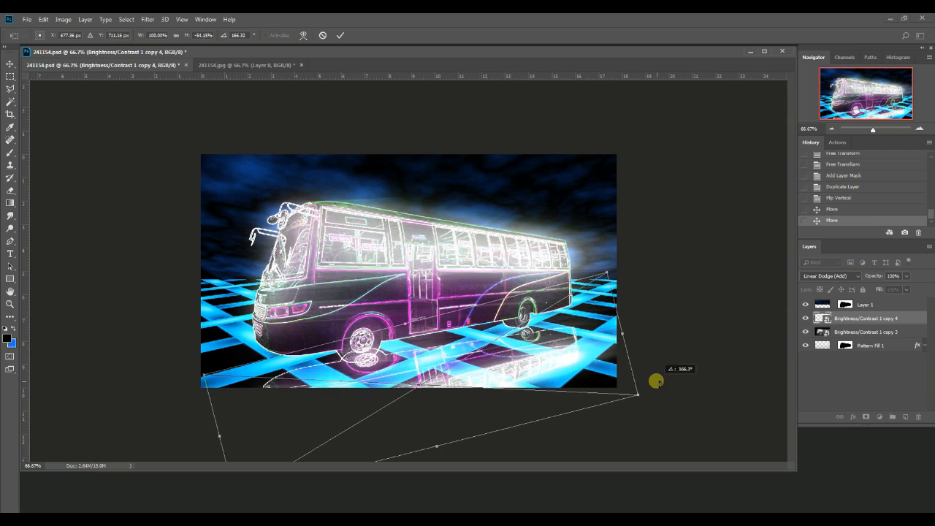
{"action": "left_click_drag", "start_coordinate": [437, 447], "coordinate": [438, 452]}
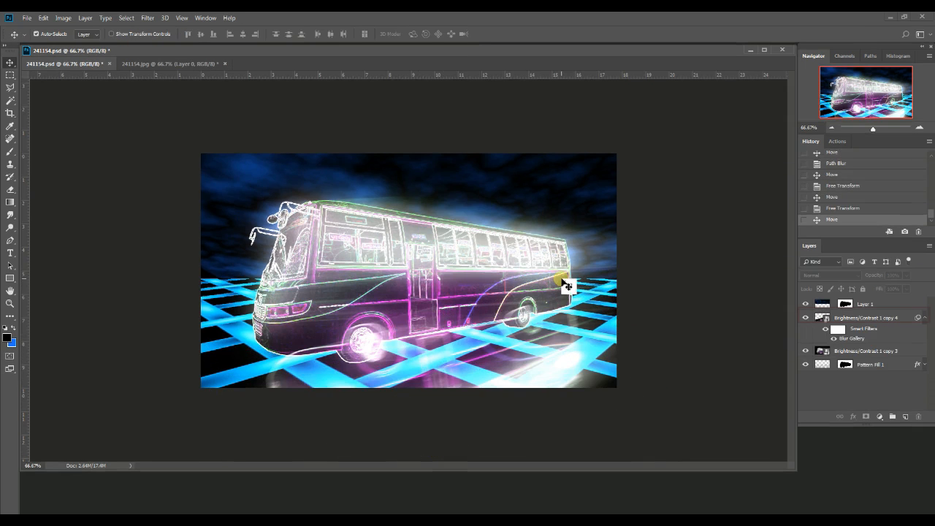
Add a layer mask to the blurred reflection layer and fade its lower edge with a black-to-white linear gradient
{"action": "left_click", "coordinate": [871, 319]}
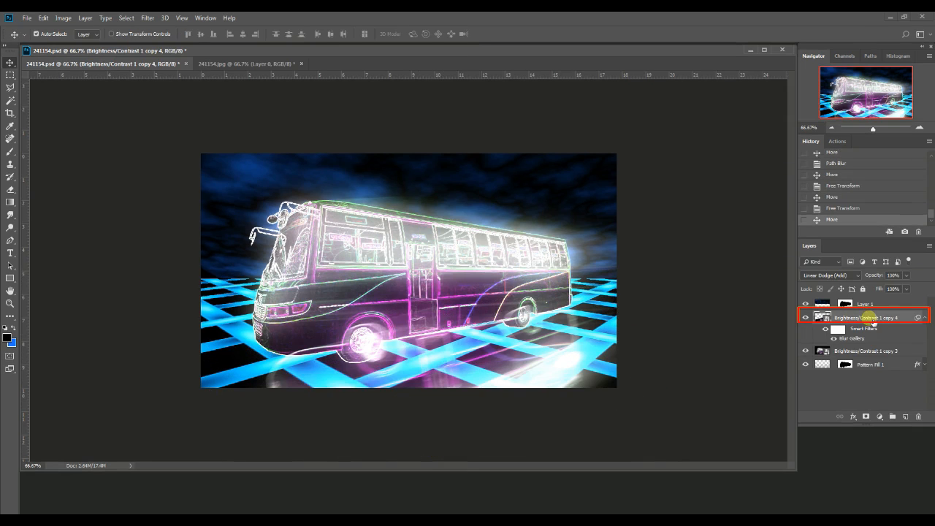
{"action": "left_click", "coordinate": [865, 417]}
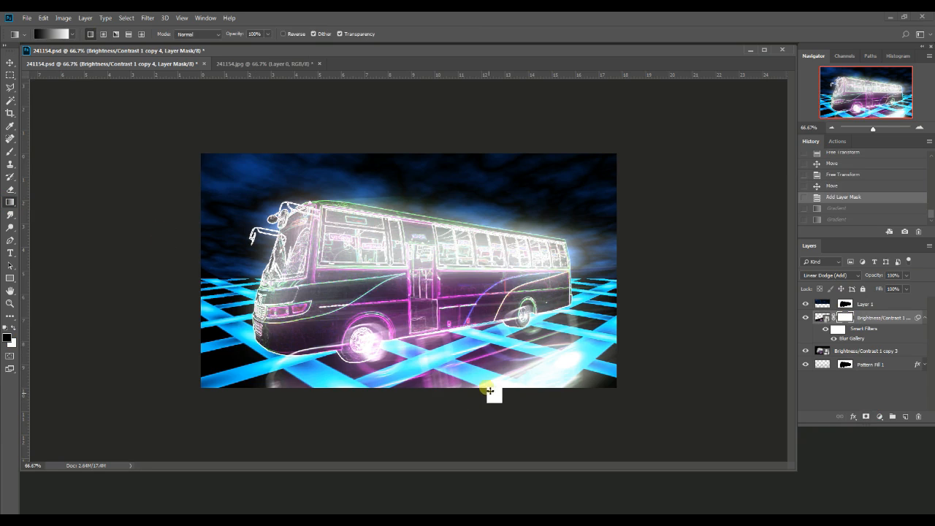
{"action": "left_click_drag", "start_coordinate": [490, 388], "coordinate": [492, 384]}
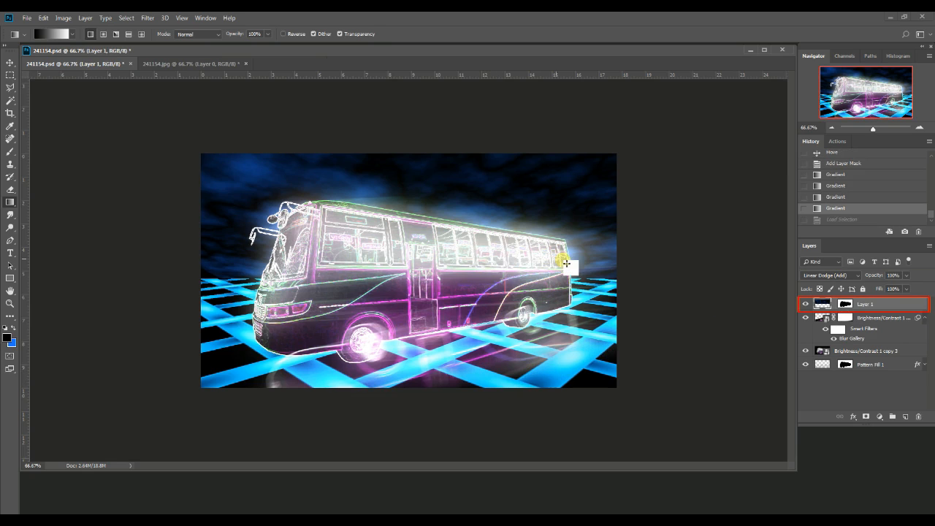
Load the Layer 1 mask as a selection, invert it, fill the bus area black on the reflection layer's mask, and deselect
{"action": "left_click", "coordinate": [851, 305]}
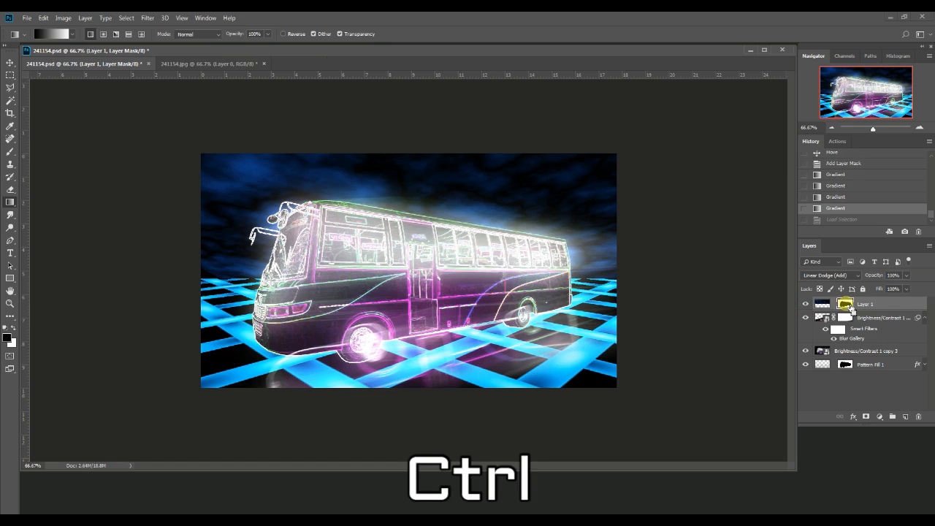
{"action": "left_click", "coordinate": [848, 305], "text": "ctrl"}
{"action": "key", "text": "ctrl+shift+i"}
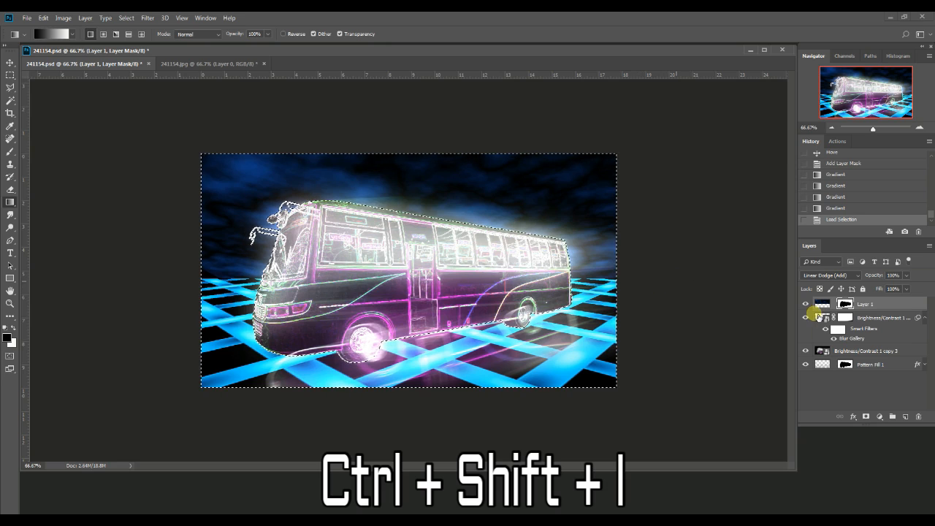
{"action": "left_click", "coordinate": [845, 317]}
{"action": "key", "text": "ctrl+shift+i"}
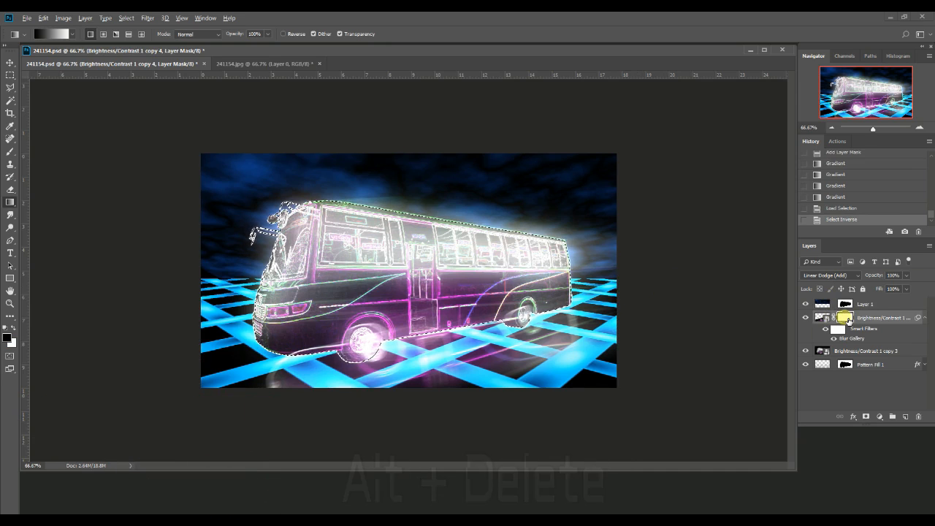
{"action": "key", "text": "alt+Delete"}
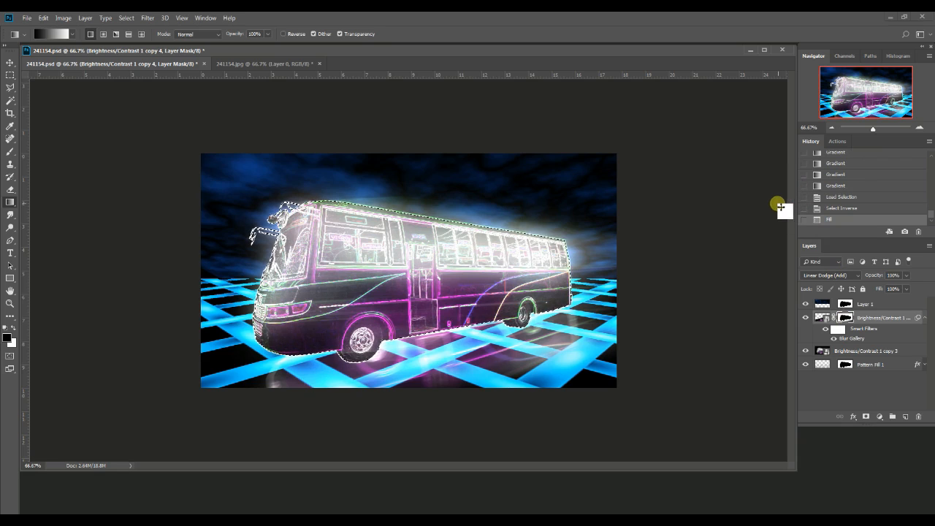
{"action": "key", "text": "ctrl+d"}
{"action": "key", "text": "v"}
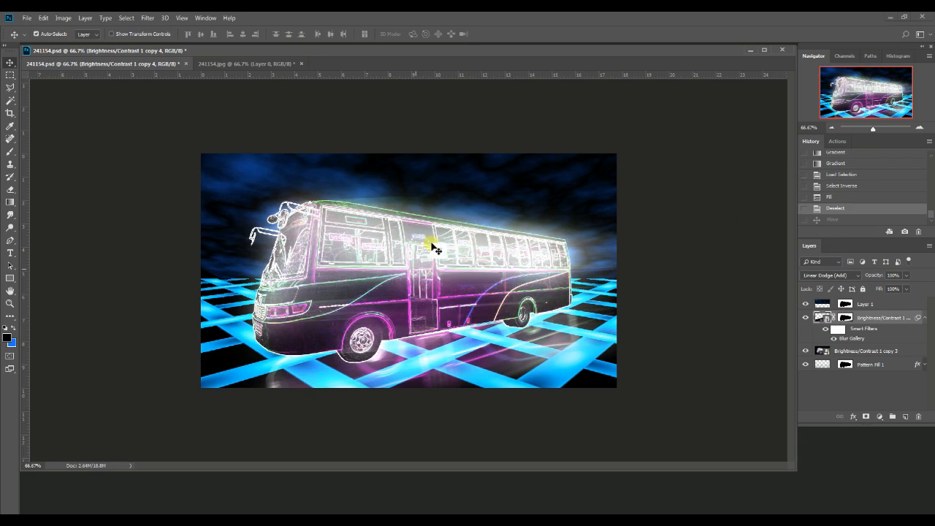
Add a Hue/Saturation adjustment layer above Layer 1 and lower its Hue to shift the whole image's colours
{"action": "left_click", "coordinate": [11, 303]}
{"action": "left_click", "coordinate": [42, 33]}
{"action": "left_click", "coordinate": [394, 185]}
{"action": "left_click", "coordinate": [394, 187]}
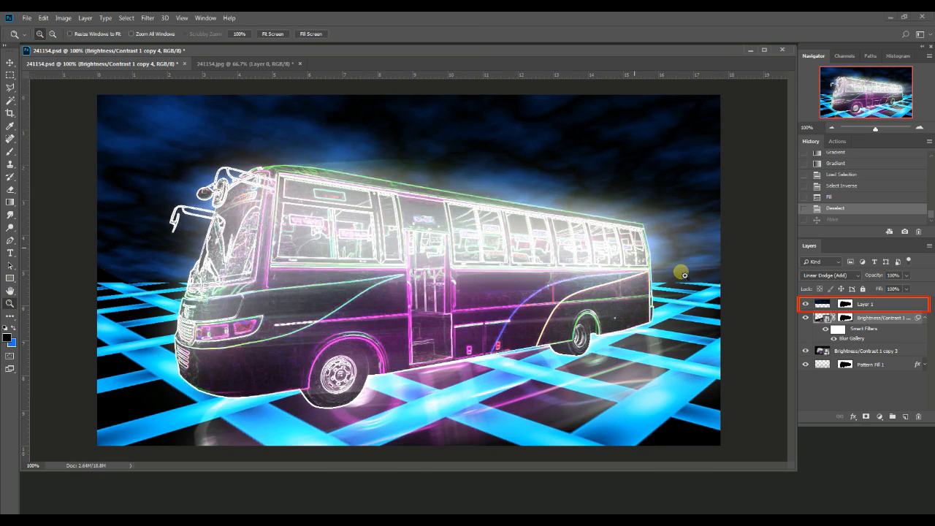
{"action": "left_click", "coordinate": [829, 308]}
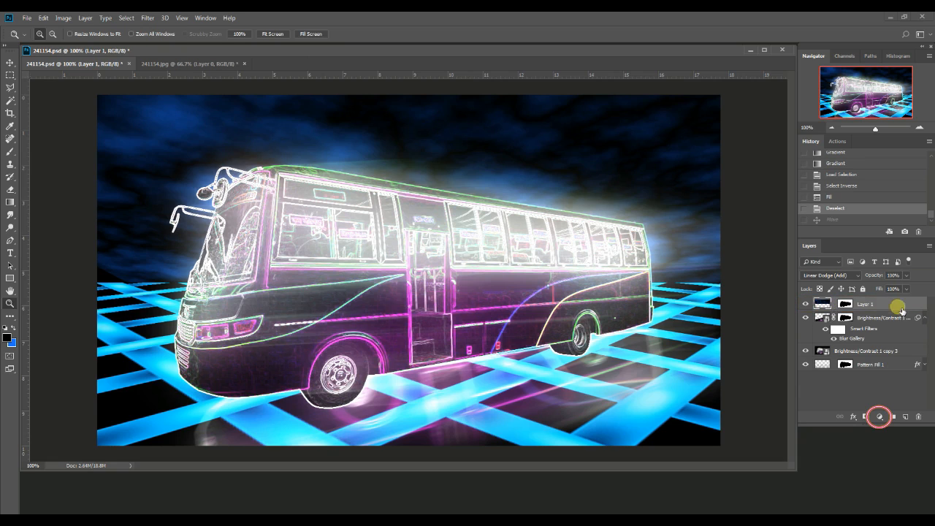
{"action": "left_click", "coordinate": [885, 418]}
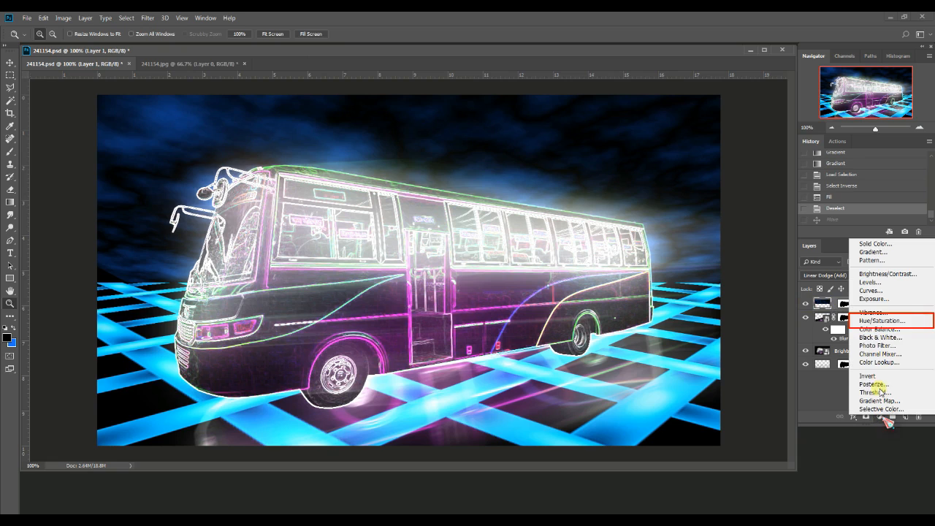
{"action": "left_click", "coordinate": [886, 326]}
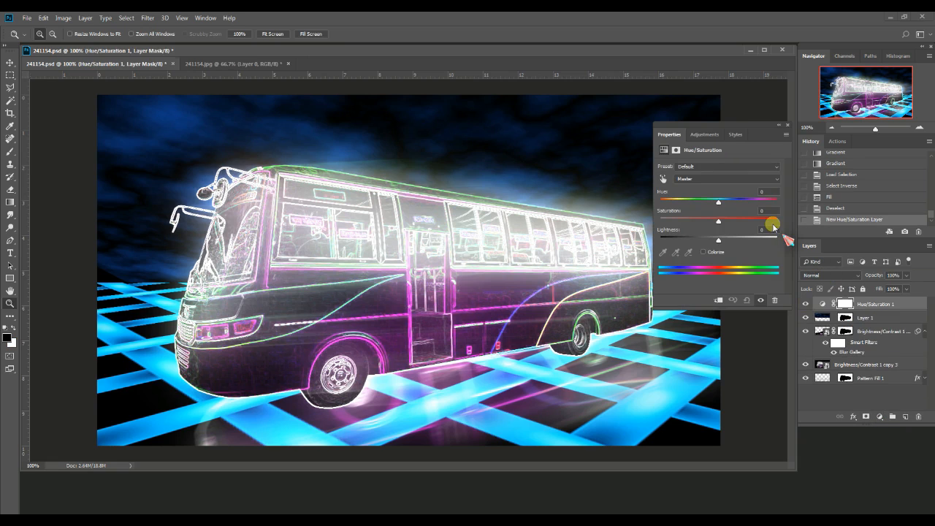
{"action": "left_click_drag", "start_coordinate": [718, 201], "coordinate": [698, 203]}
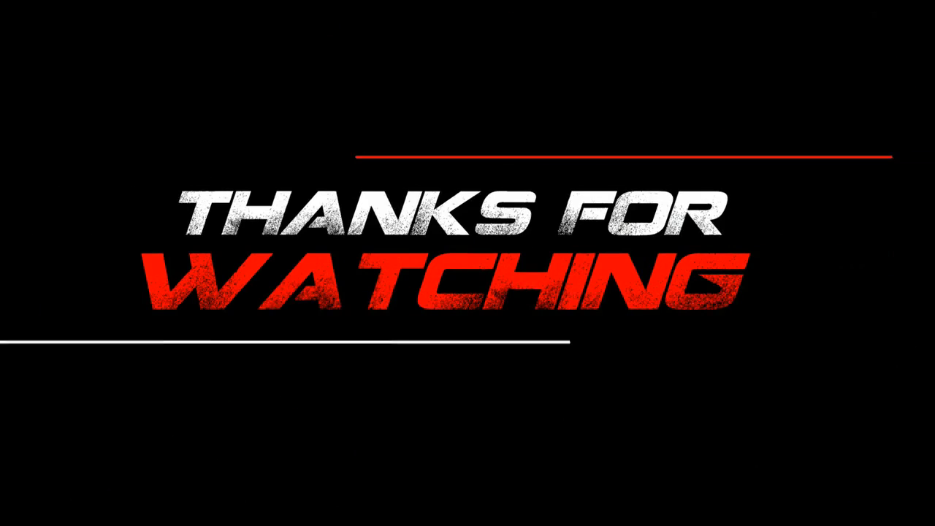